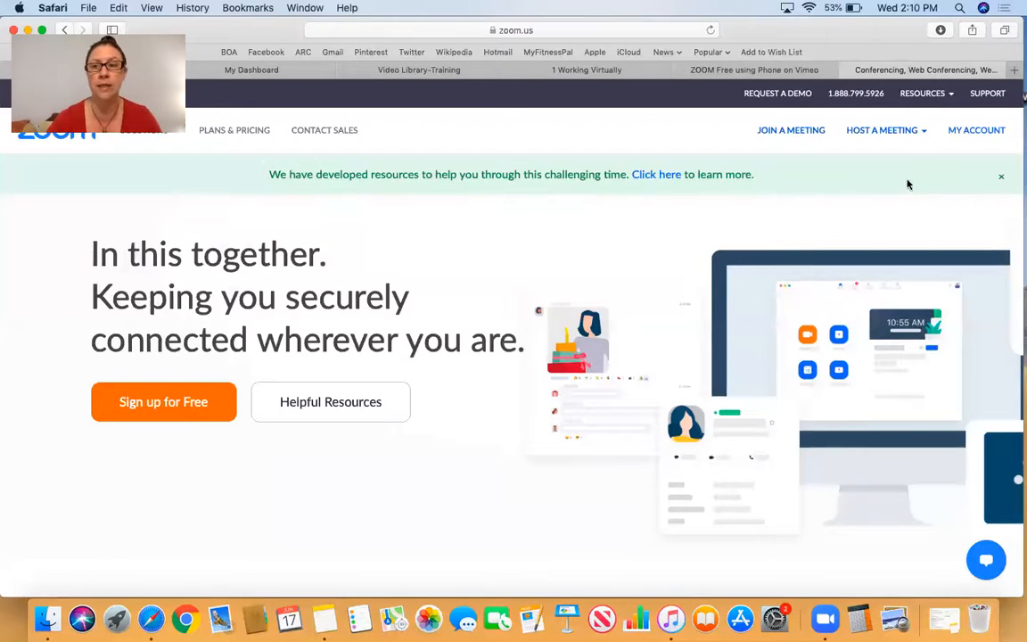
- Open the account's meetings list and start scheduling a new meeting
click(980, 131)
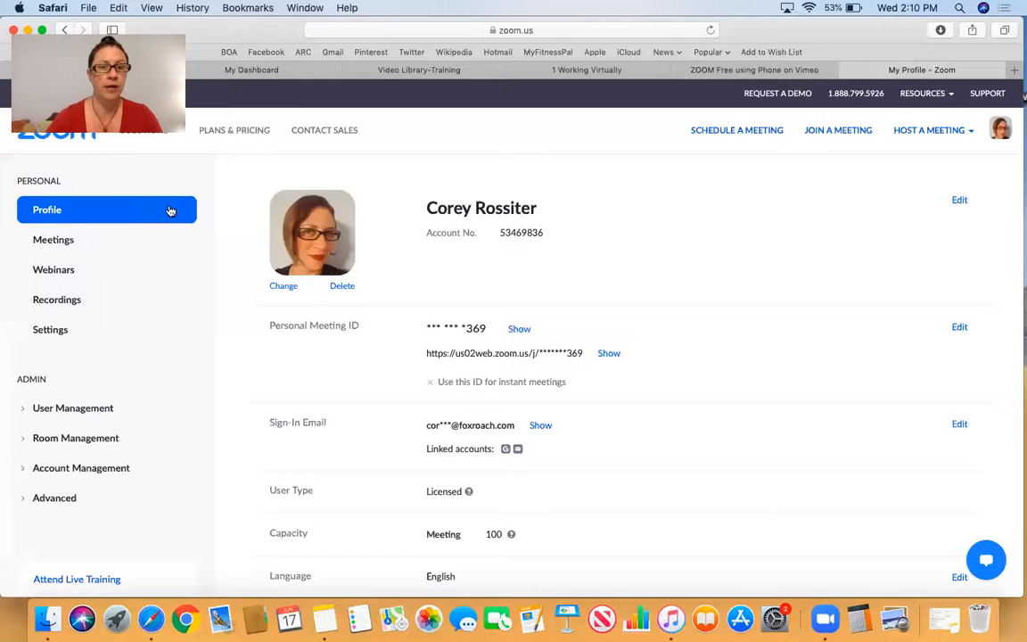
scroll(540, 246, down, 8)
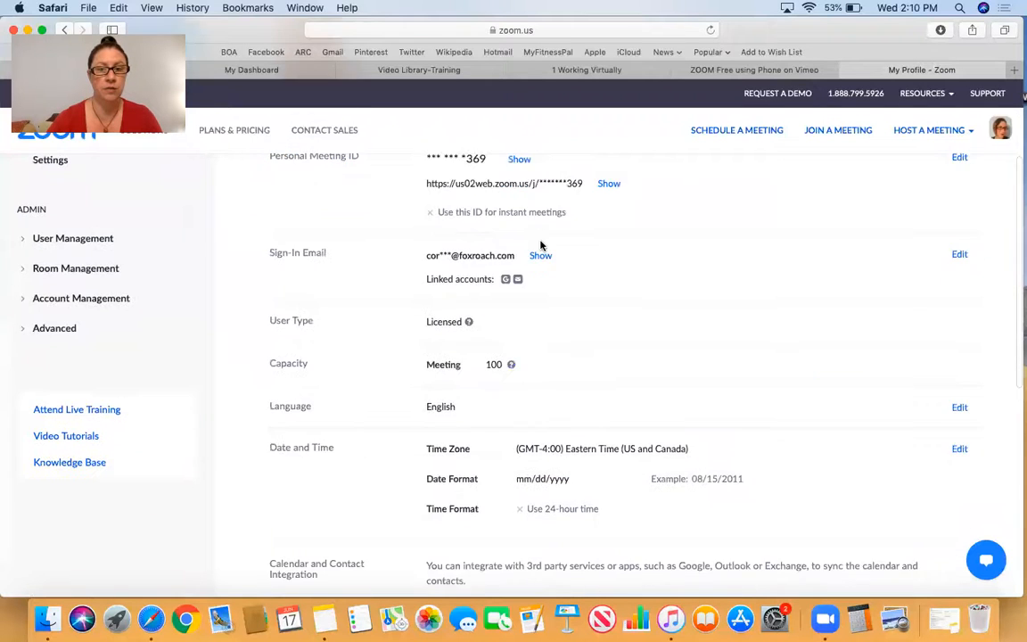
scroll(540, 245, up, 8)
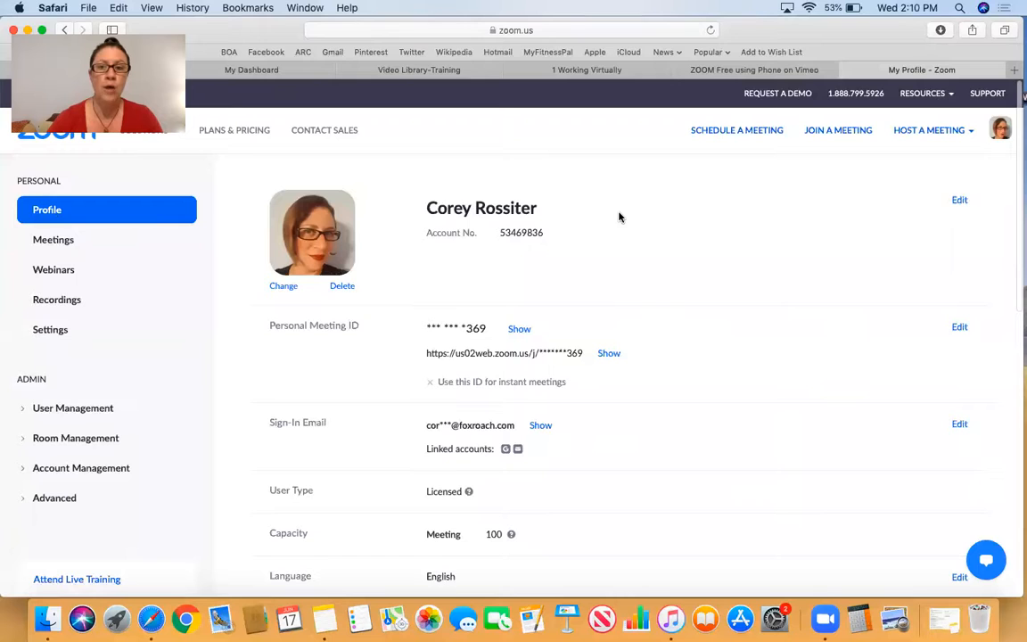
click(61, 245)
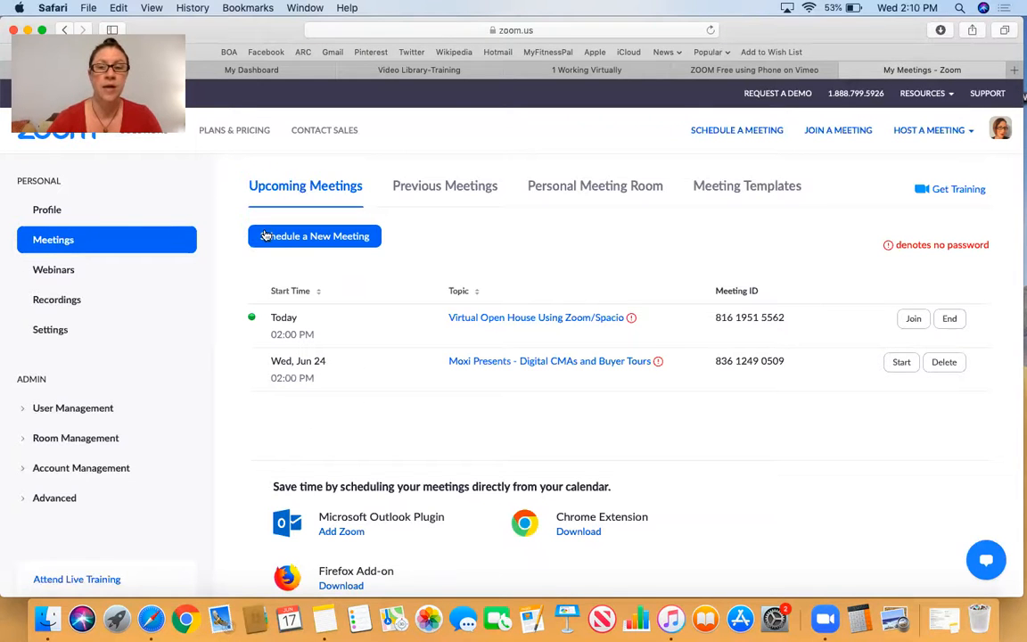
click(322, 241)
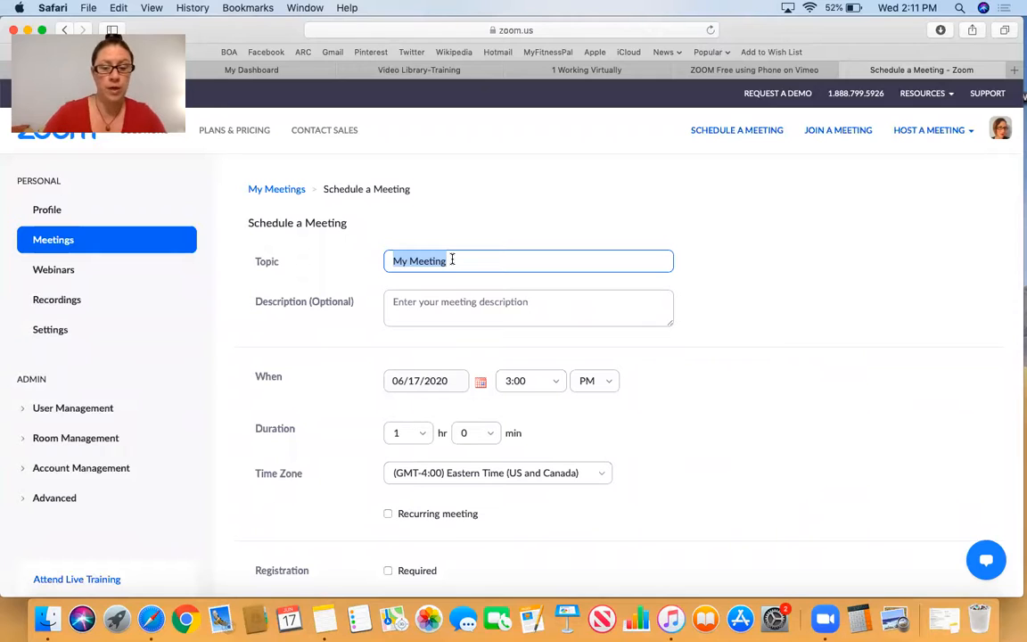
- Set the meeting topic to "Virtual Open House for" followed by the property's street address, leaving the description blank
text(Virtual Open House for 123 Main St)
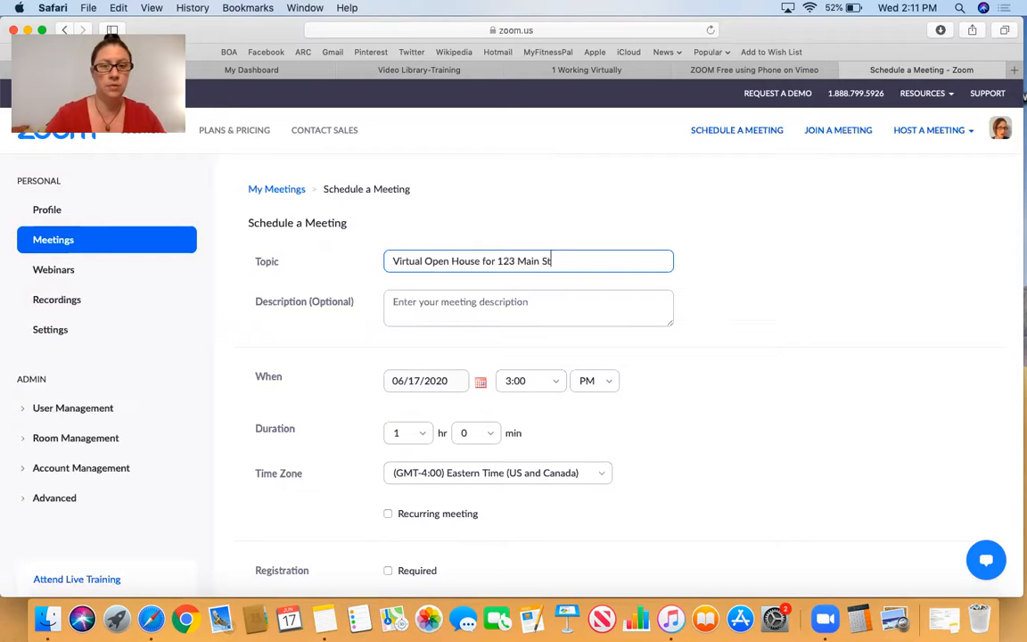
click(434, 301)
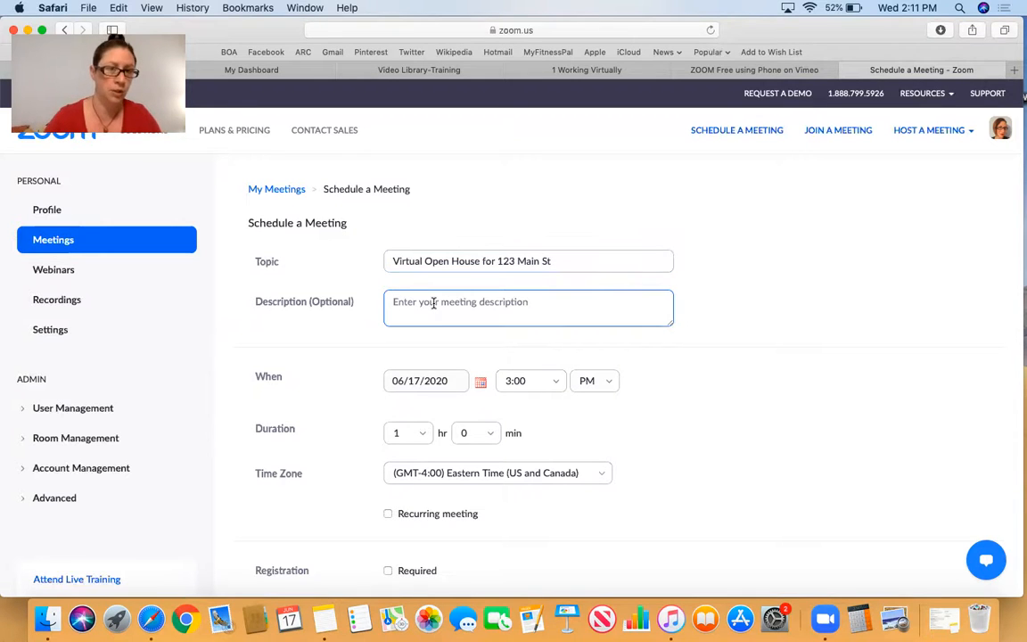
- Set the meeting date to 06/20/2020 and the start time to 1:00 PM
scroll(658, 338, down, 2)
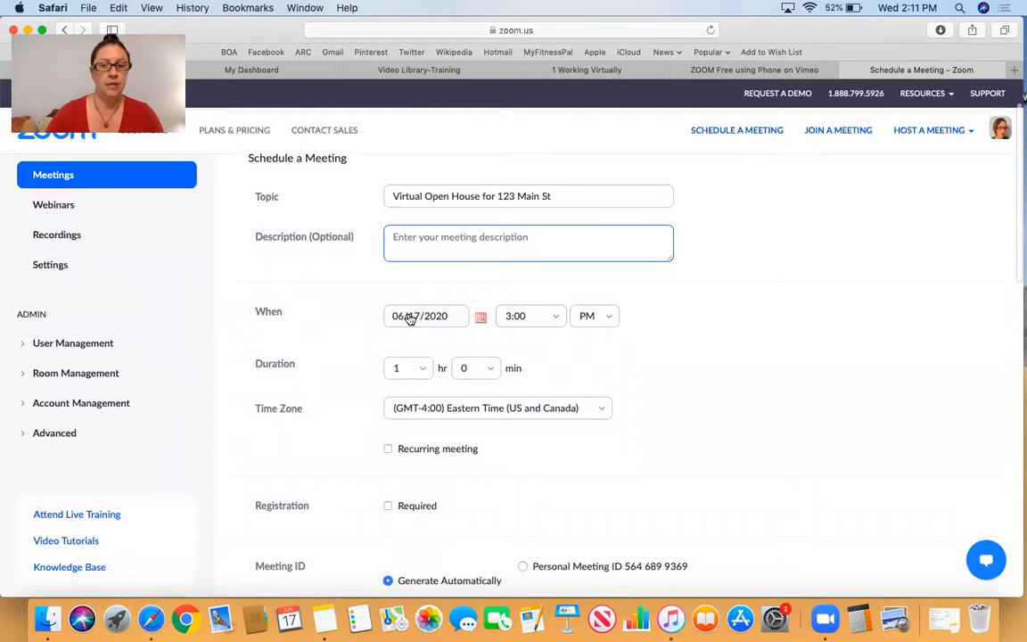
click(482, 322)
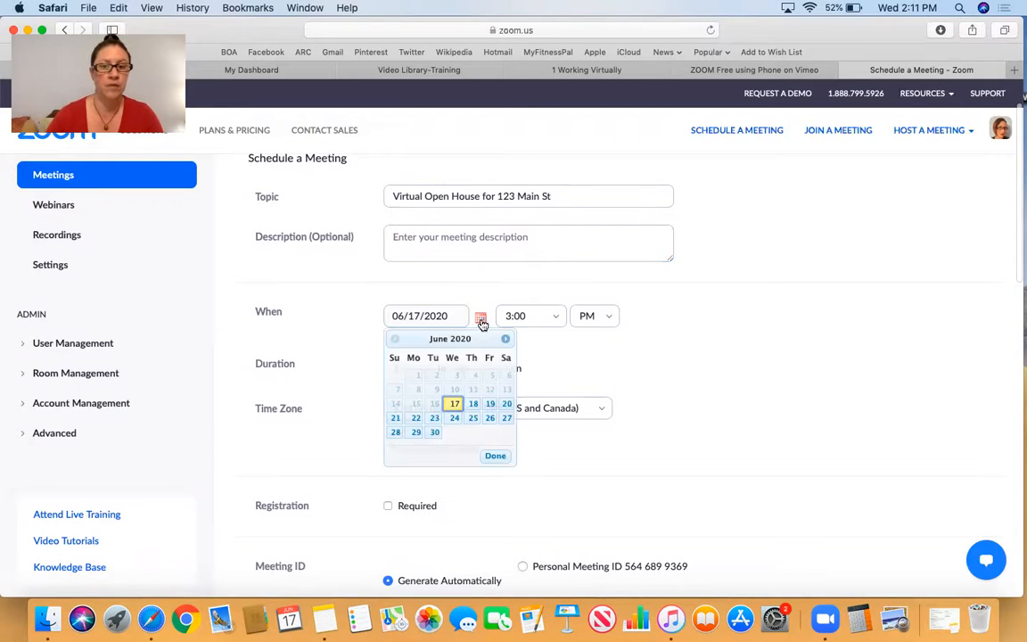
click(506, 405)
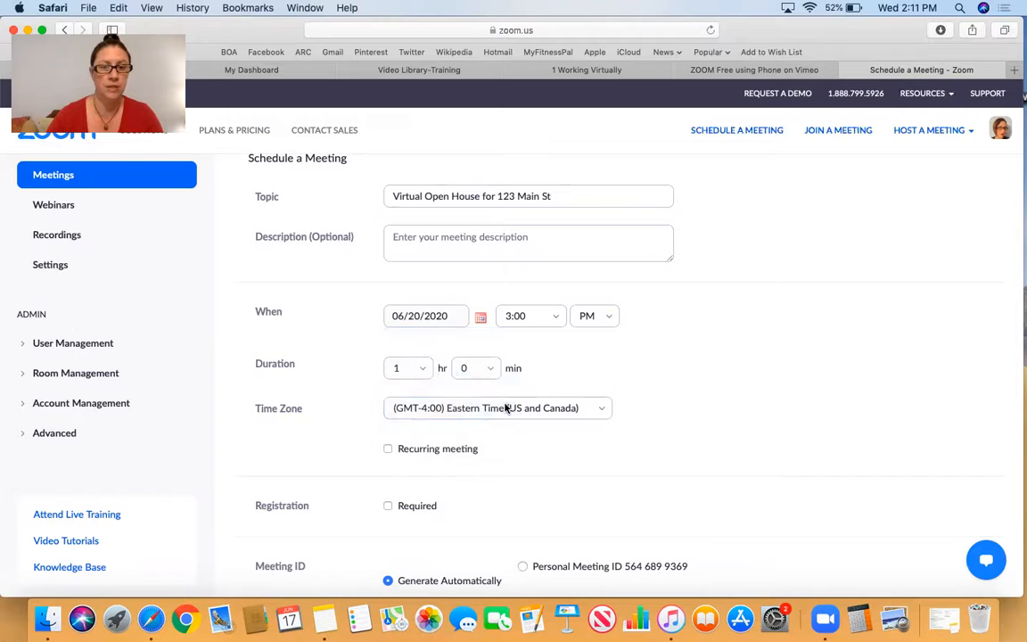
click(555, 321)
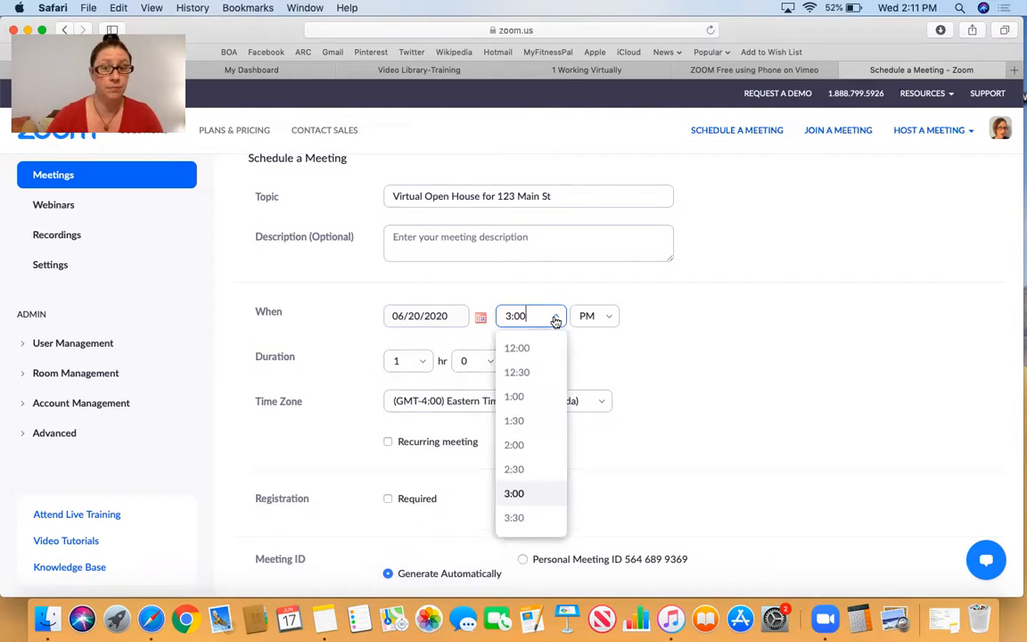
click(521, 395)
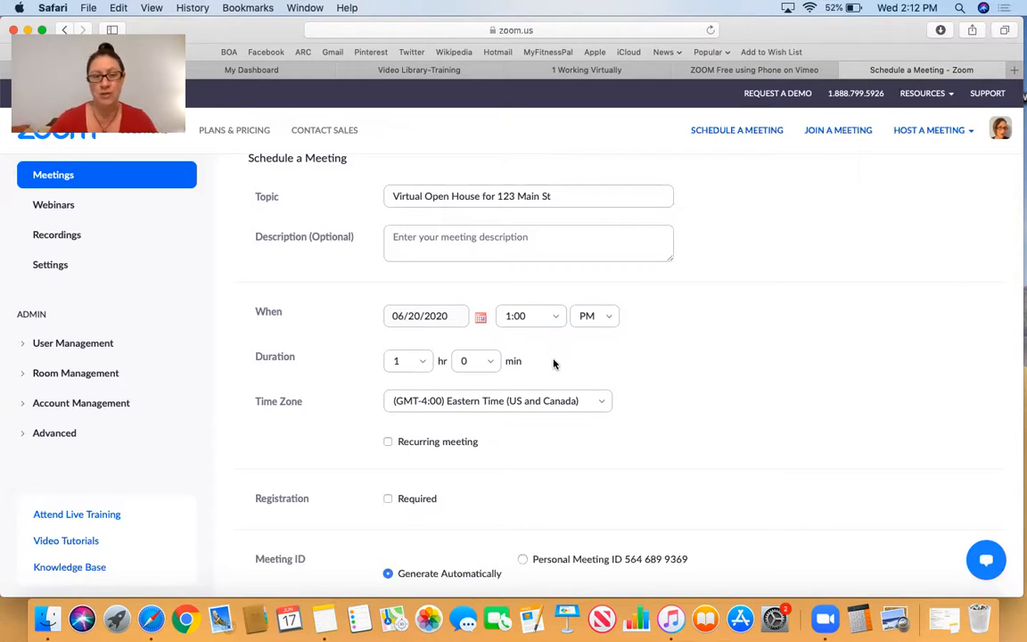
- Turn off the meeting password requirement for the new meeting
scroll(553, 363, down, 5)
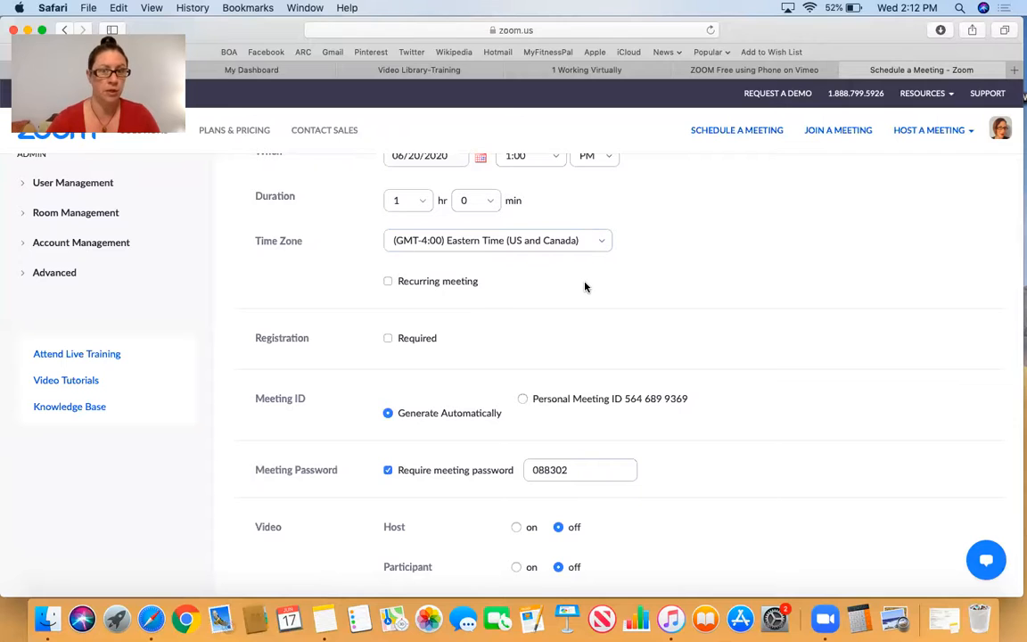
scroll(576, 279, down, 2)
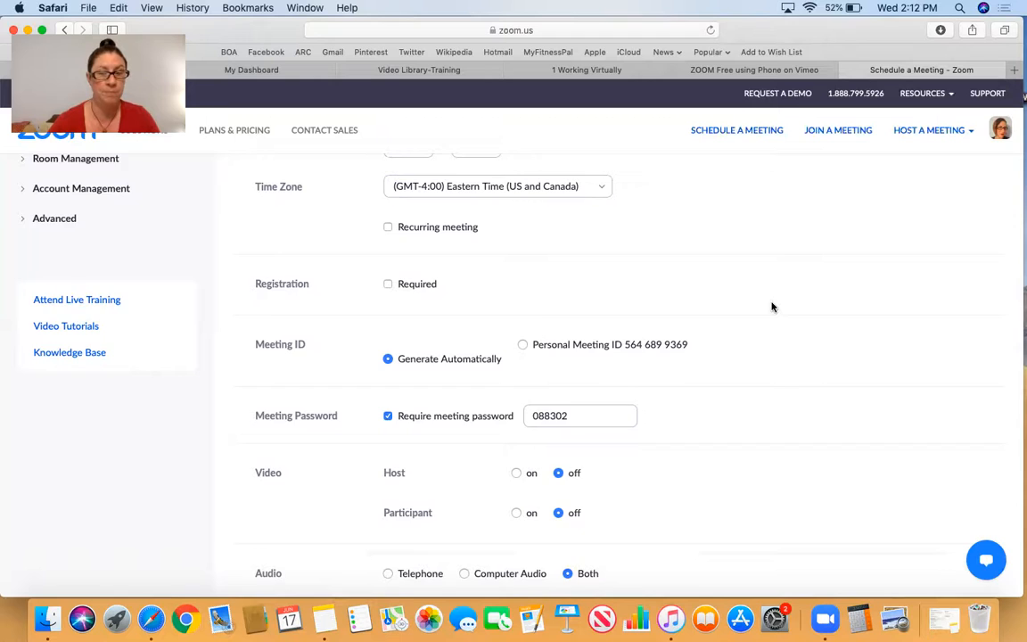
scroll(772, 306, down, 3)
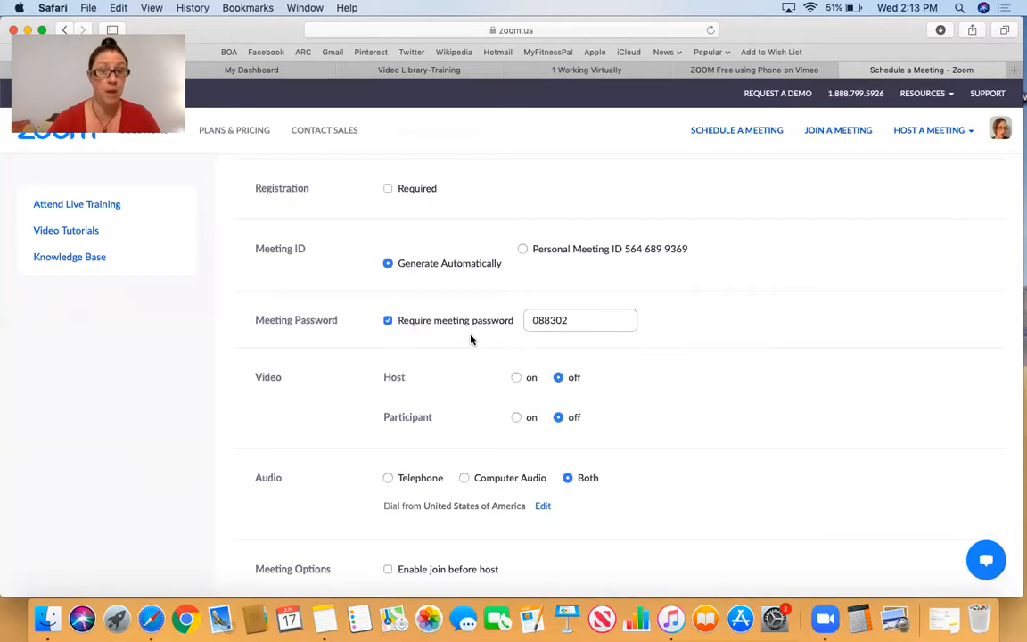
scroll(386, 327, up, 1)
click(389, 341)
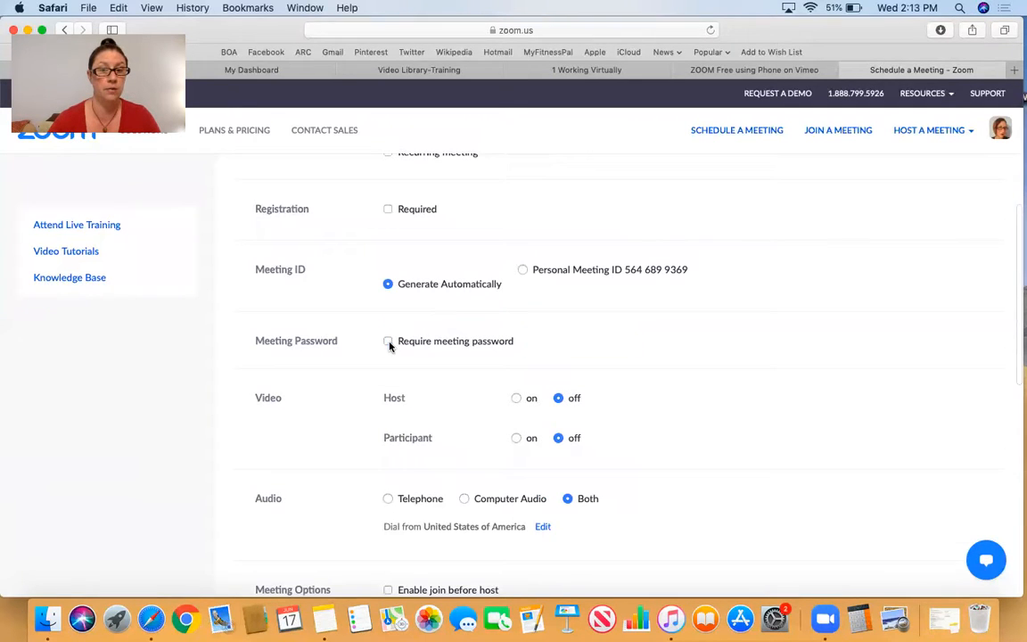
- Turn on video for both the host and the participants
scroll(699, 359, down, 3)
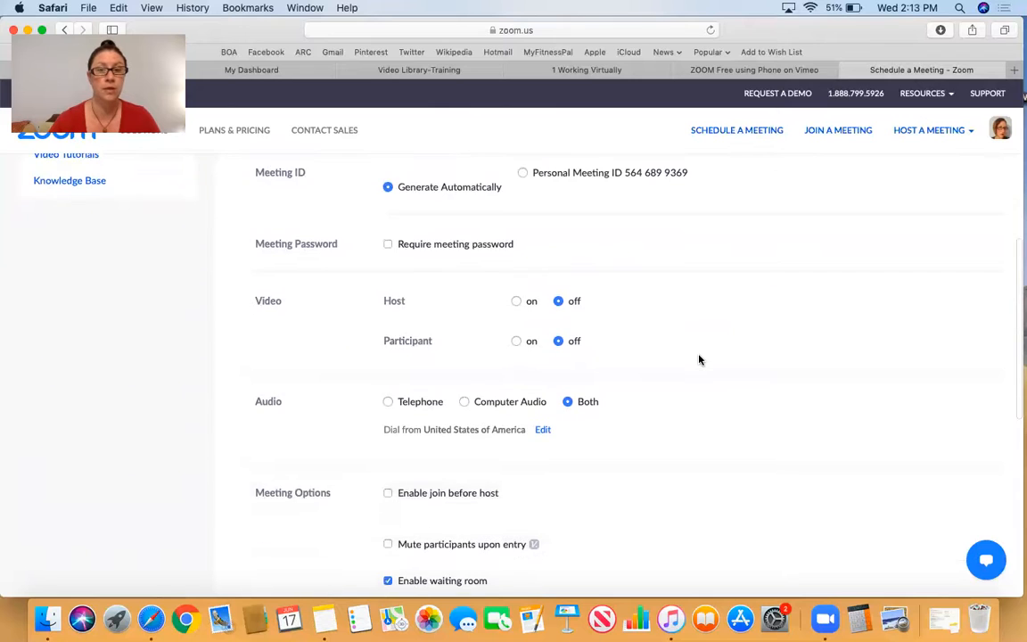
scroll(699, 359, down, 1)
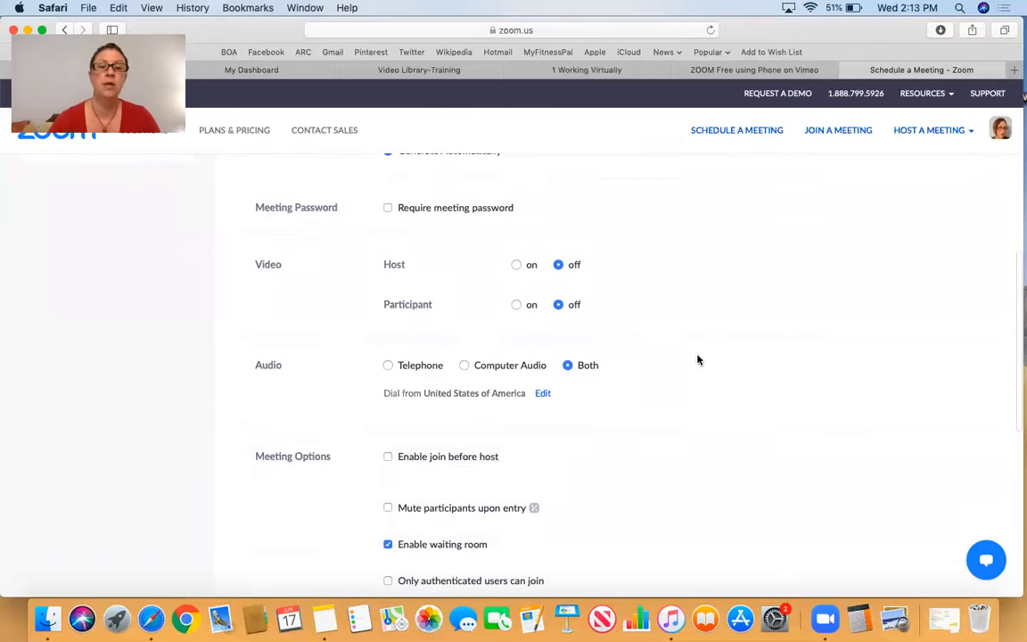
click(515, 267)
click(516, 305)
- Disable the waiting room in the meeting options
scroll(628, 330, down, 2)
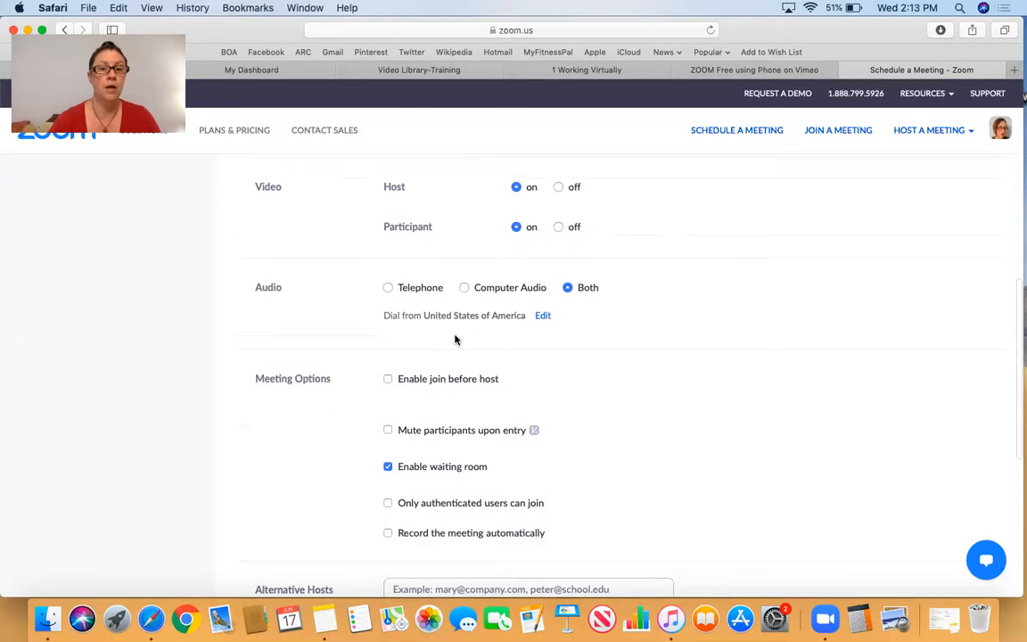
scroll(454, 340, down, 1)
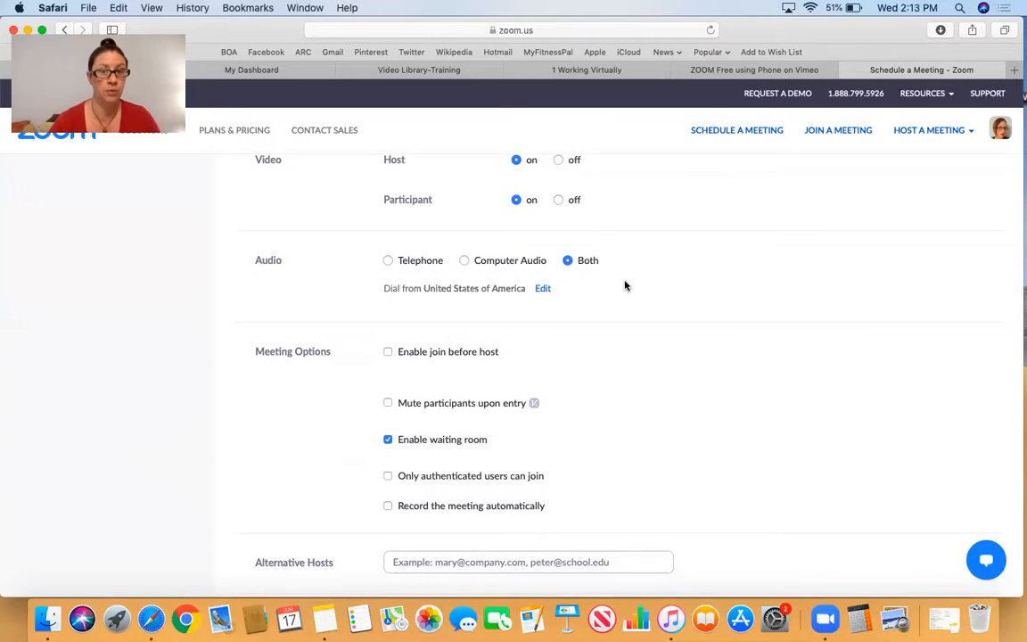
scroll(625, 285, down, 4)
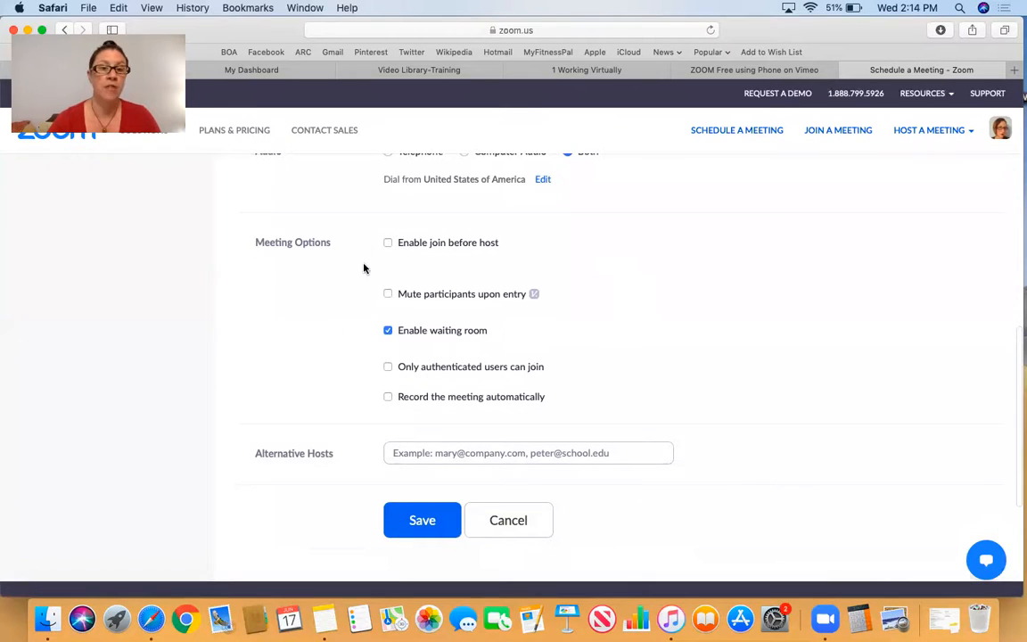
scroll(375, 286, down, 1)
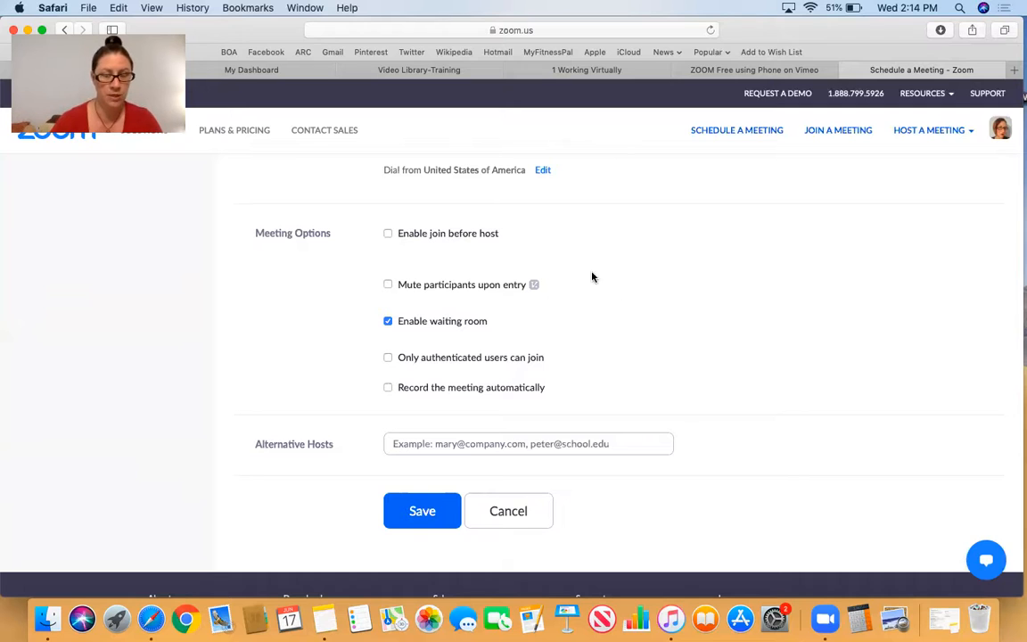
scroll(571, 268, down, 2)
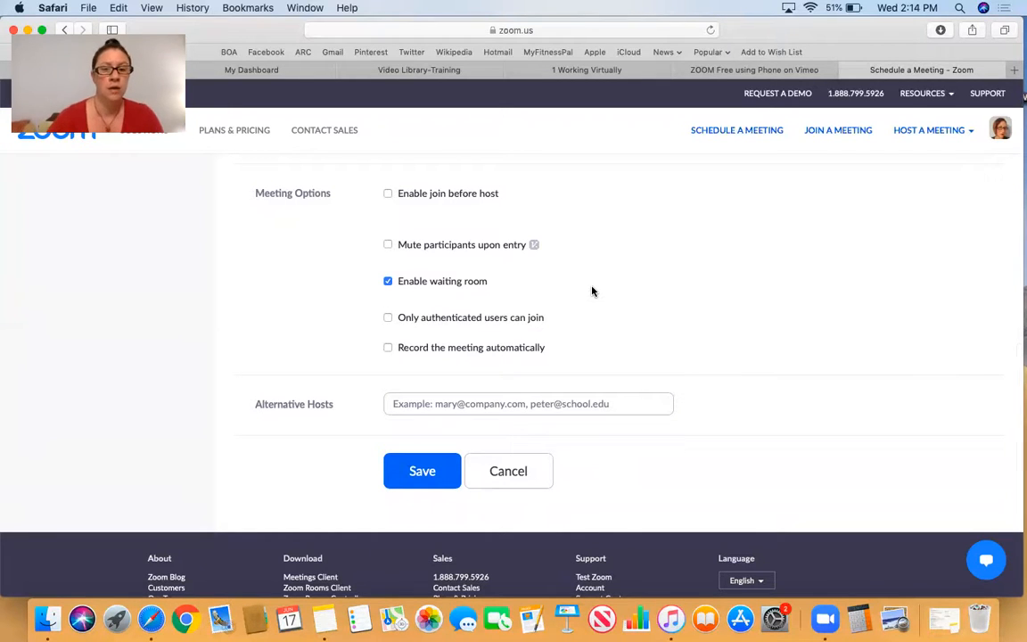
scroll(592, 292, down, 1)
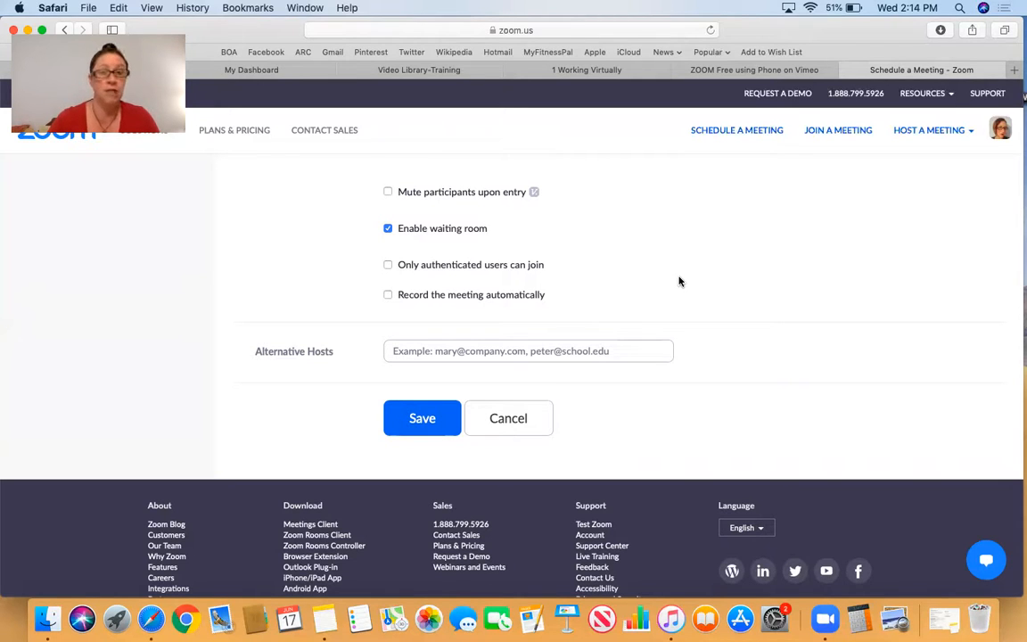
click(388, 228)
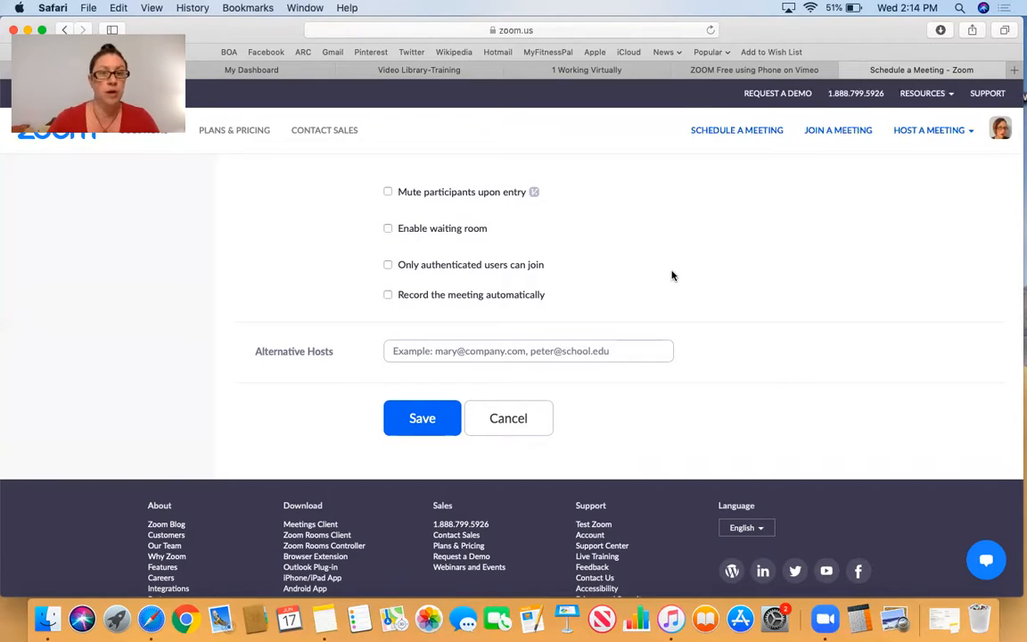
- Save the scheduled meeting without adding alternative hosts or further meeting options
scroll(673, 276, down, 1)
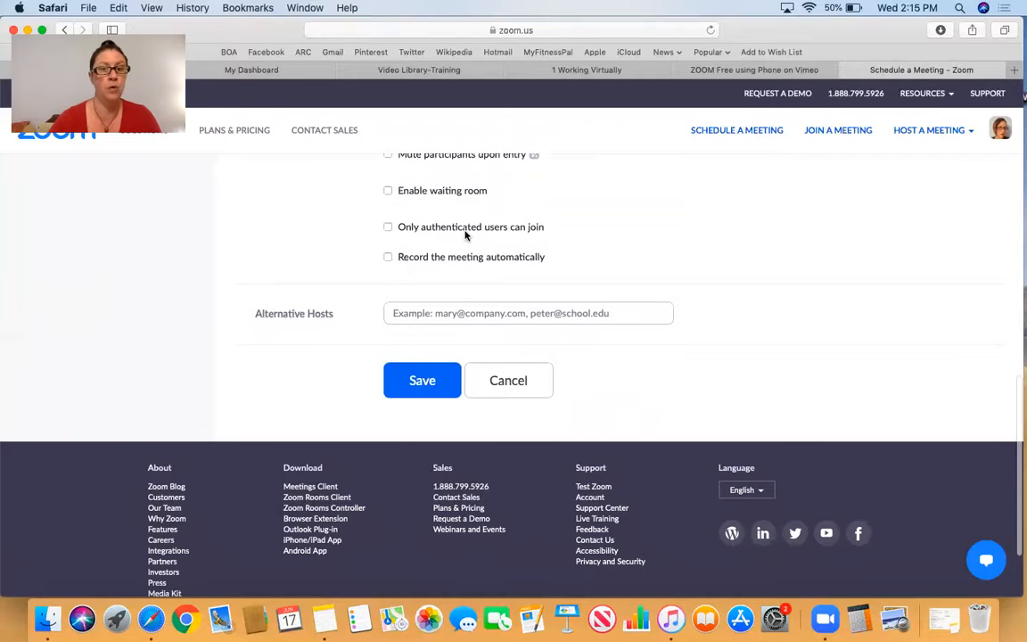
scroll(576, 247, down, 1)
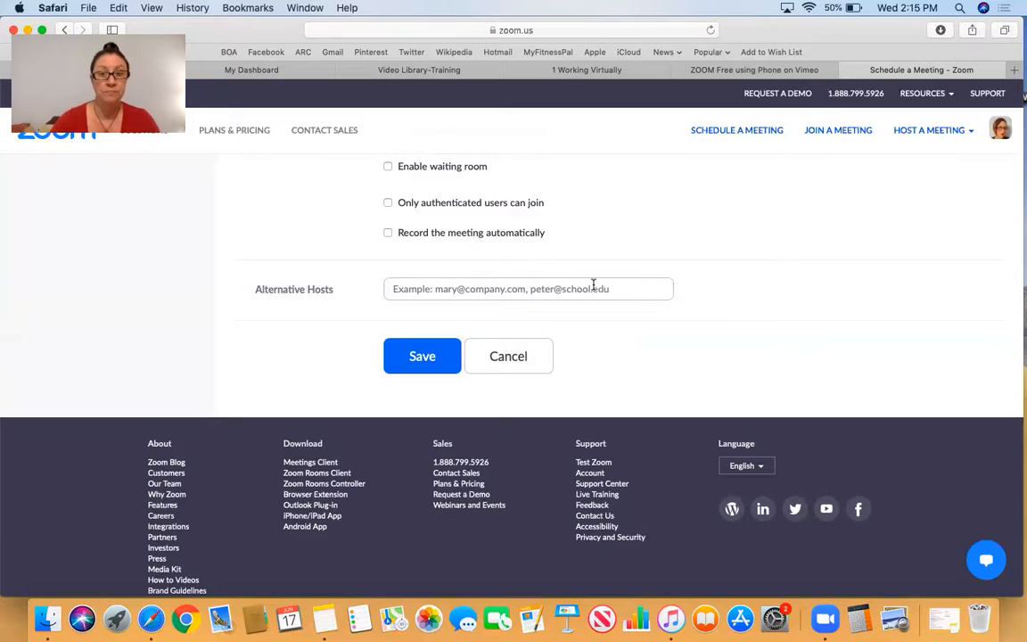
scroll(708, 278, up, 5)
scroll(708, 278, down, 4)
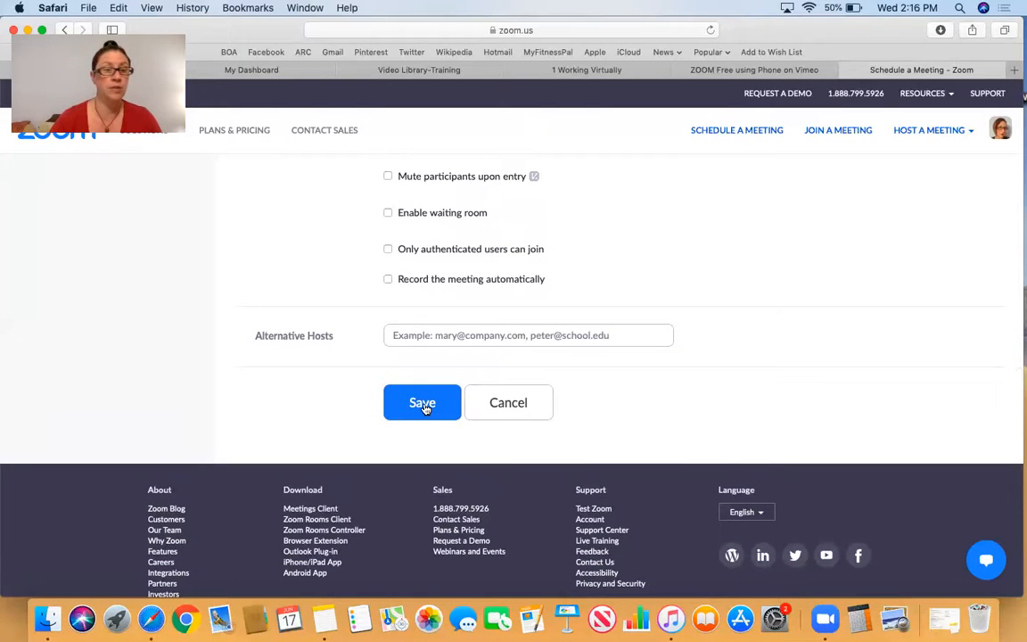
click(425, 407)
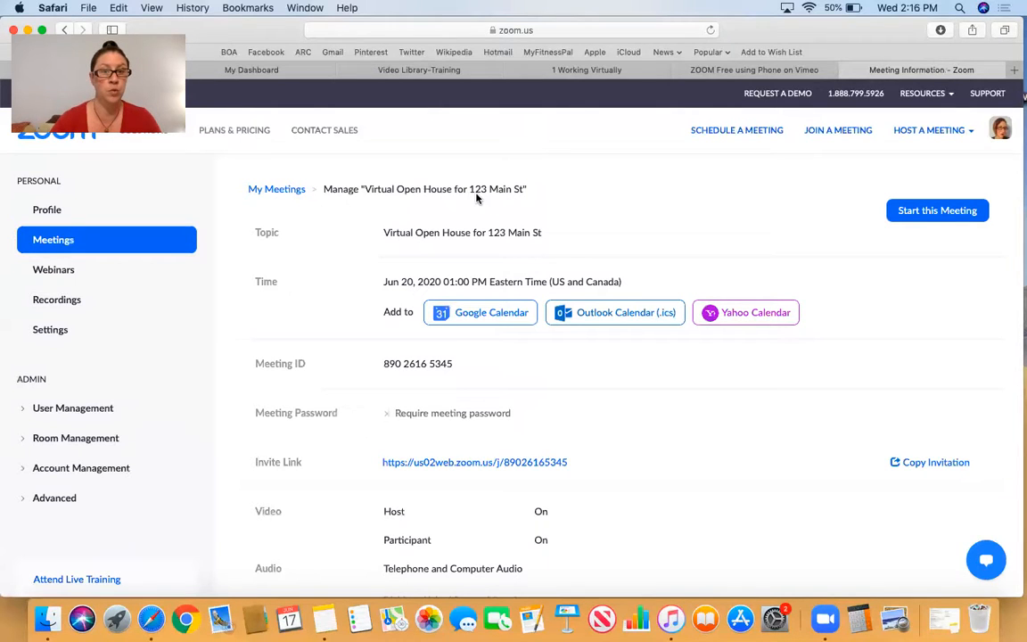
- Review the saved meeting's details, including calendar options, meeting ID, invite link, video, audio and meeting options
scroll(626, 214, down, 1)
scroll(626, 214, down, 1)
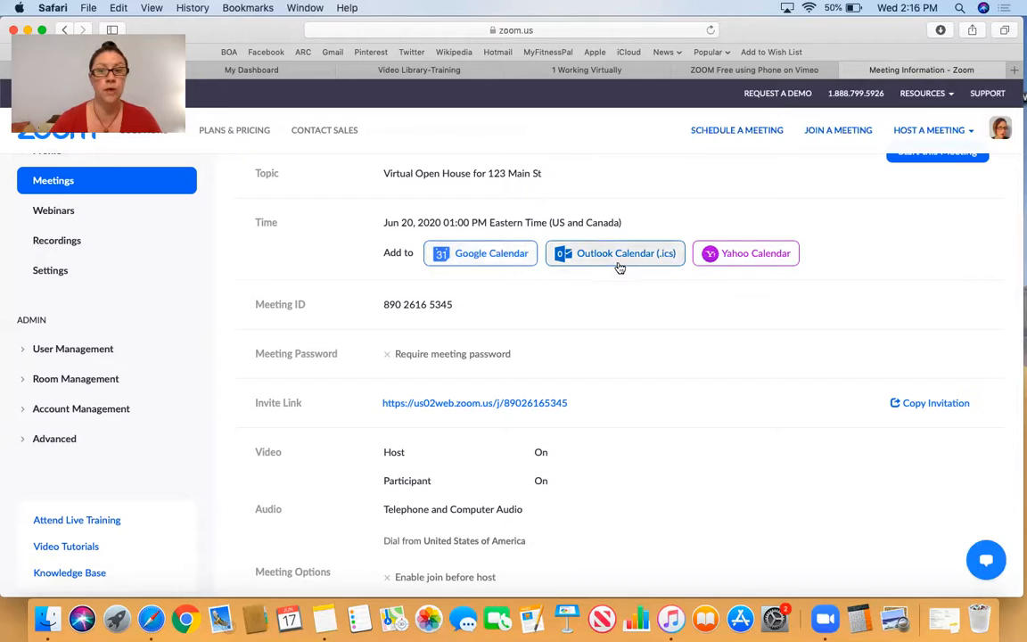
scroll(689, 335, down, 2)
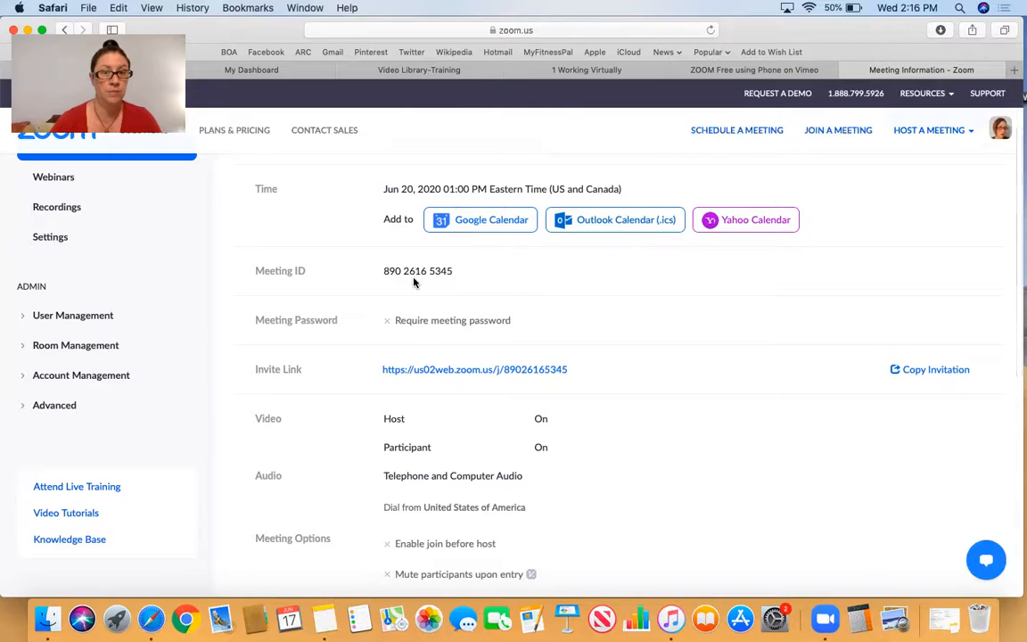
scroll(413, 283, down, 3)
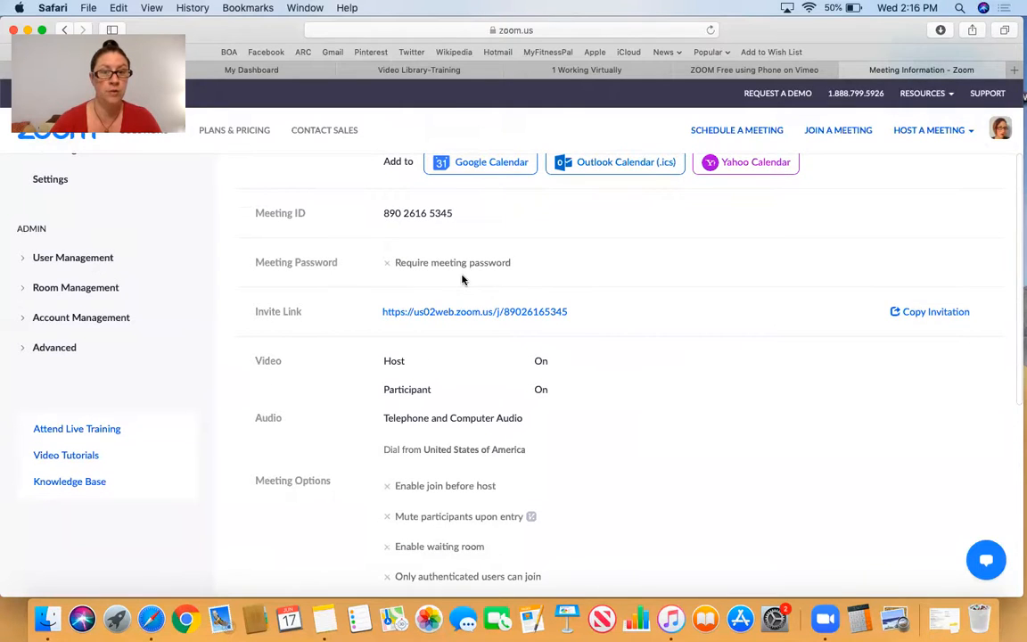
scroll(459, 278, down, 2)
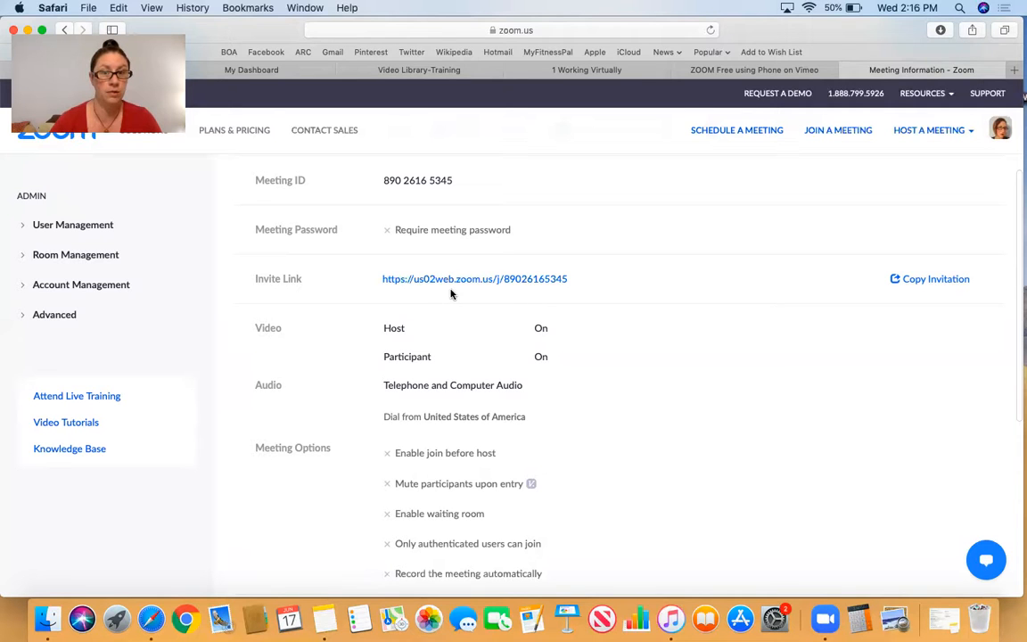
scroll(497, 294, down, 5)
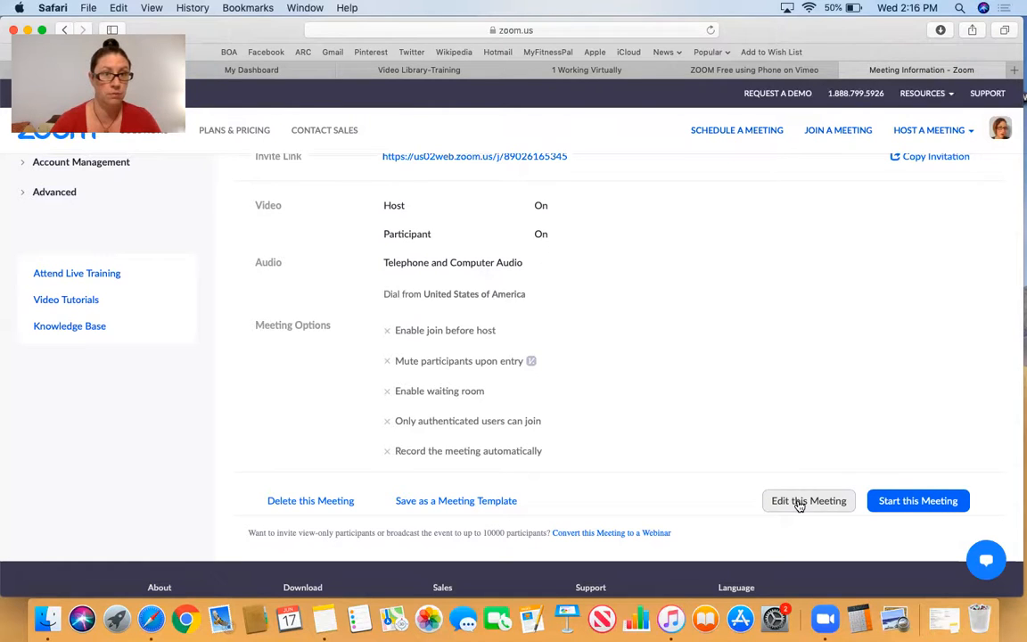
scroll(734, 399, up, 5)
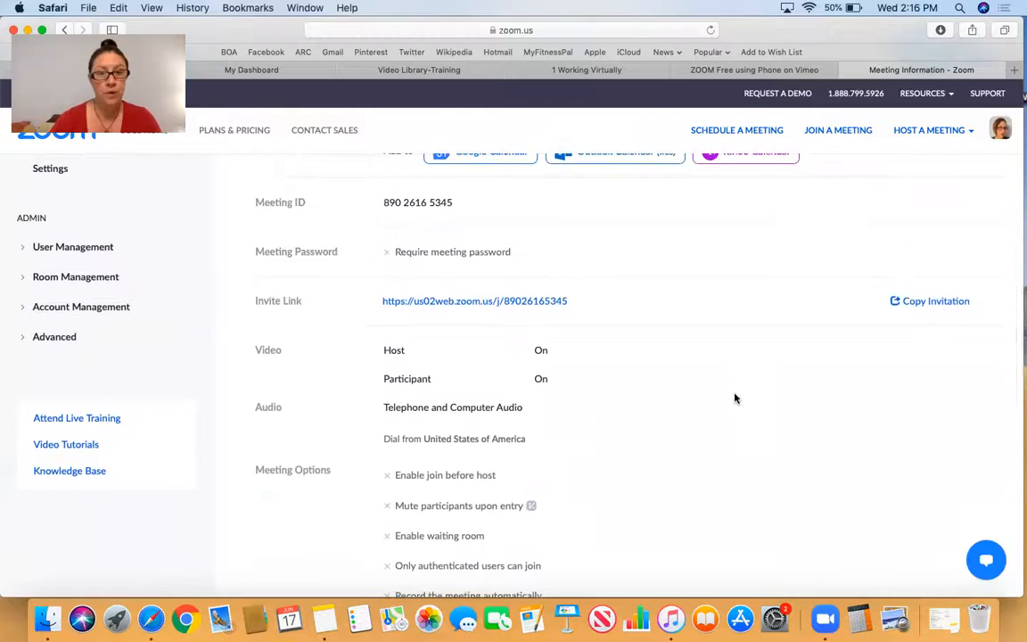
- Copy the scheduled Zoom meeting's invite link, returning to the meeting information page from the launched meeting page
scroll(737, 399, down, 1)
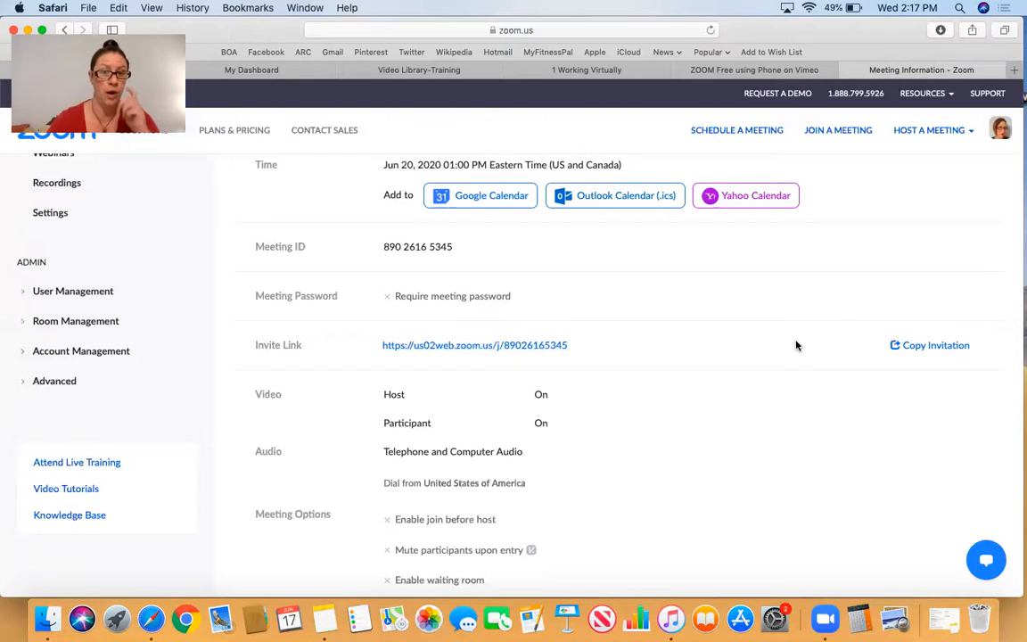
drag(568, 346, 381, 345)
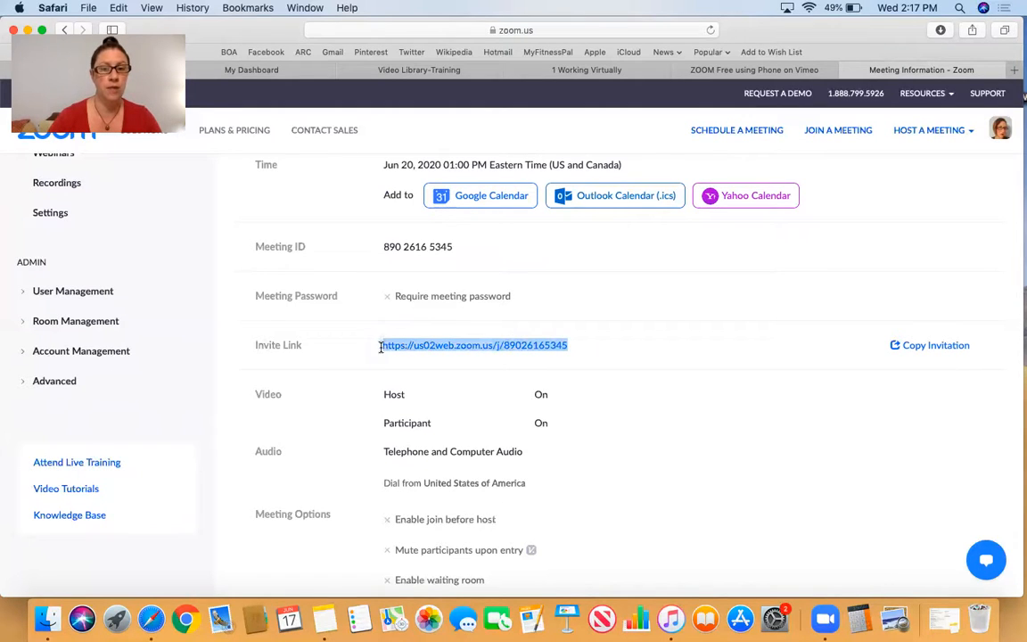
click(432, 350)
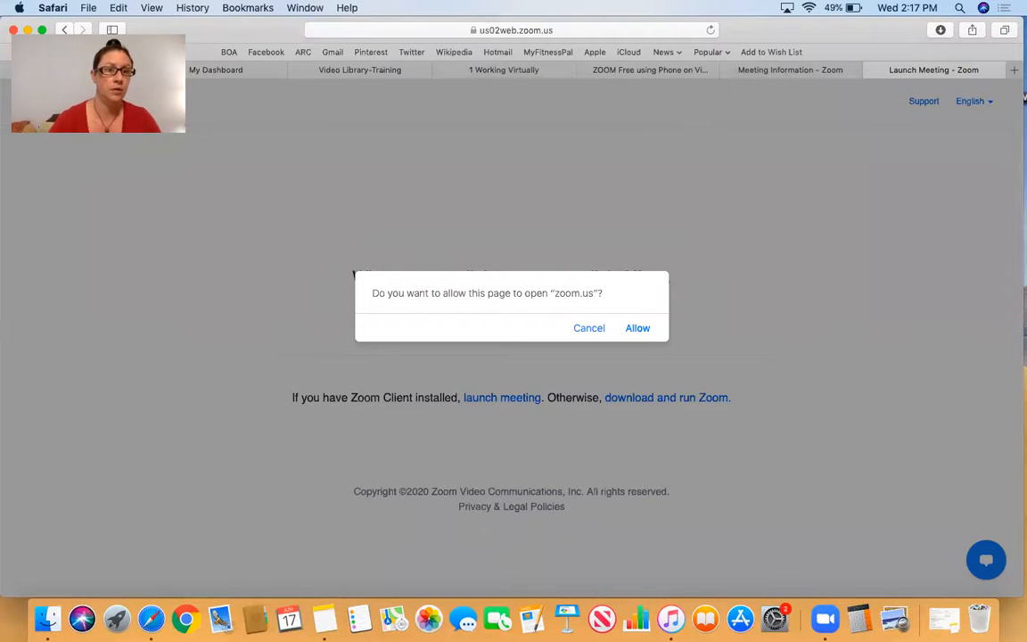
drag(124, 30, 205, 63)
click(64, 31)
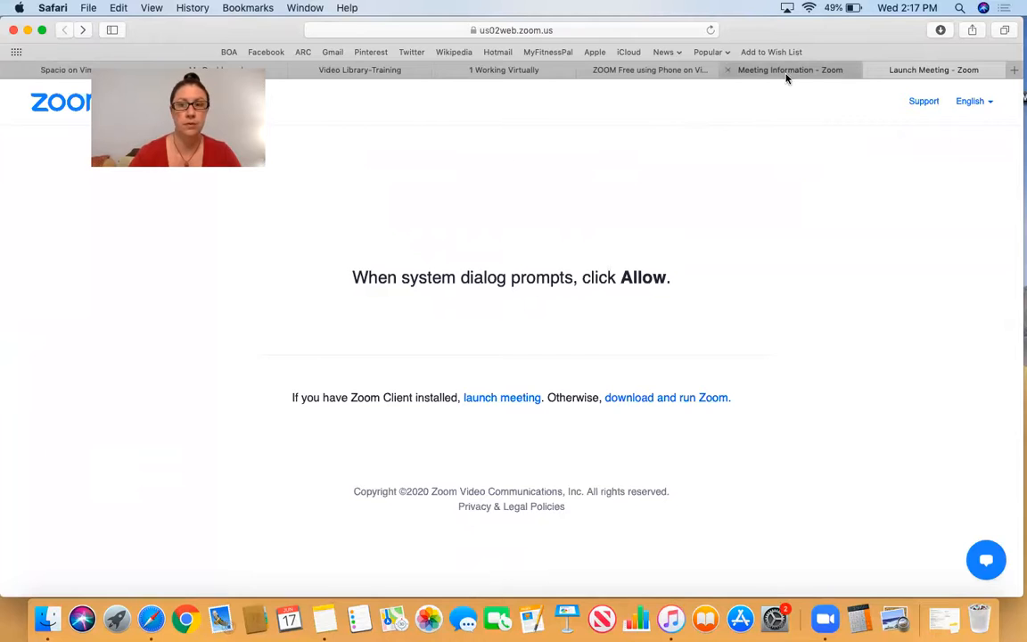
click(829, 73)
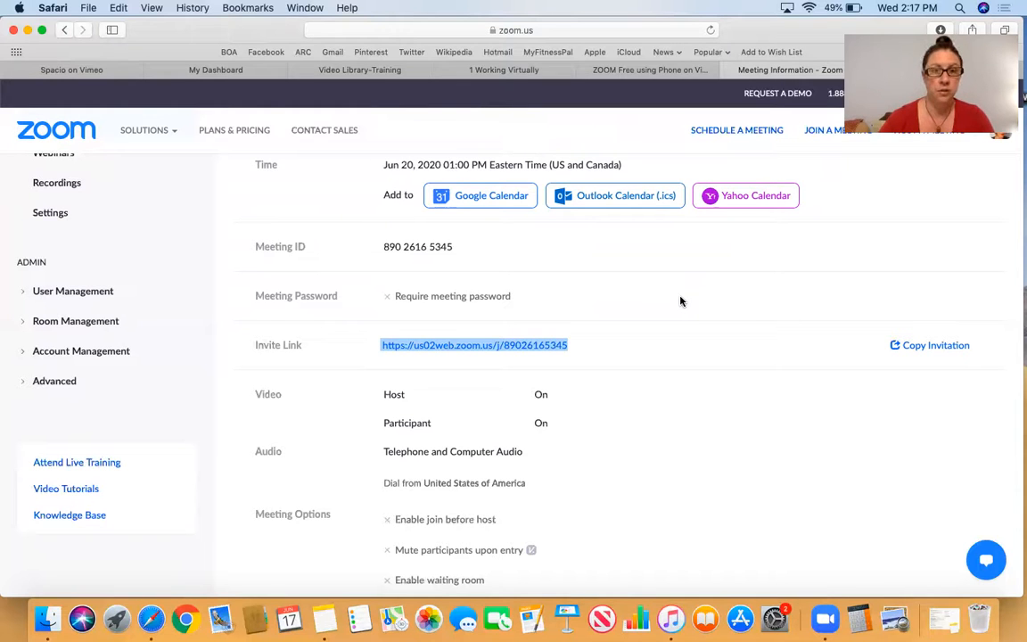
- Search the intranet dashboard's resources for spacio and open the Spacio Open House Dashboard
click(241, 70)
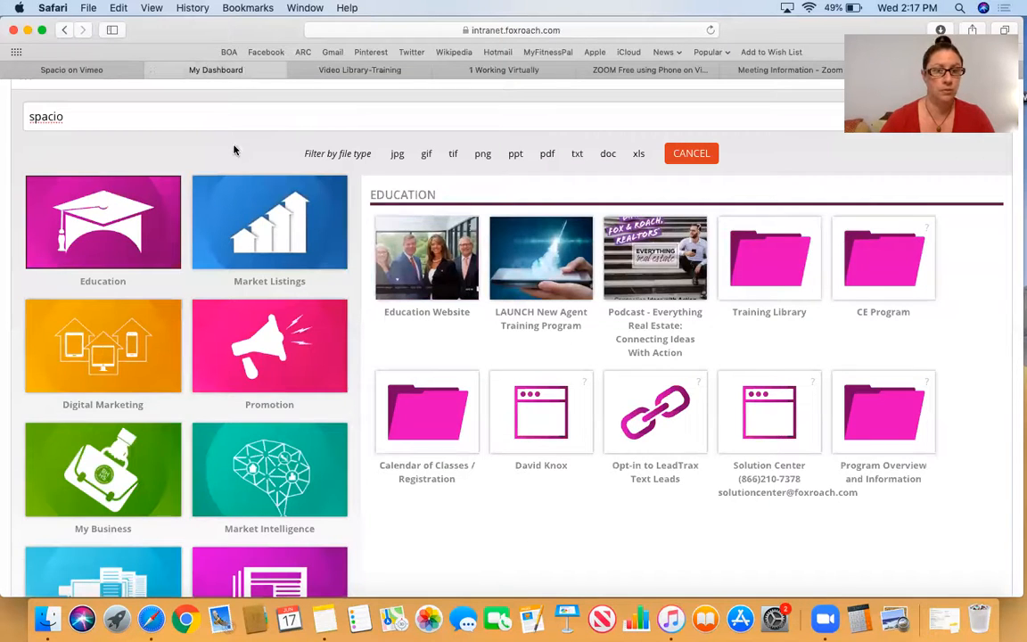
scroll(173, 181, up, 3)
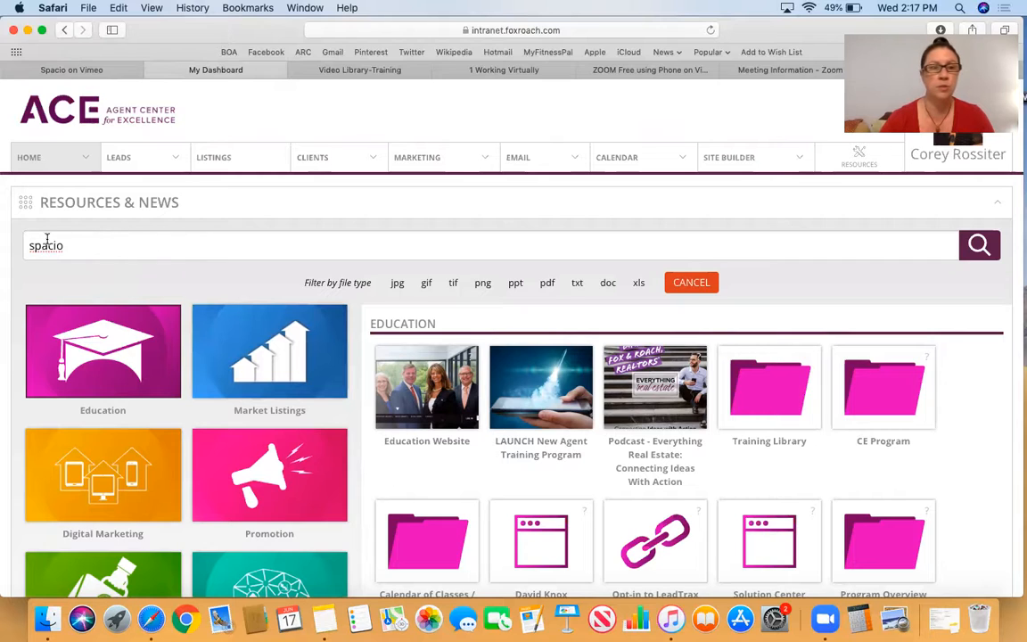
click(980, 248)
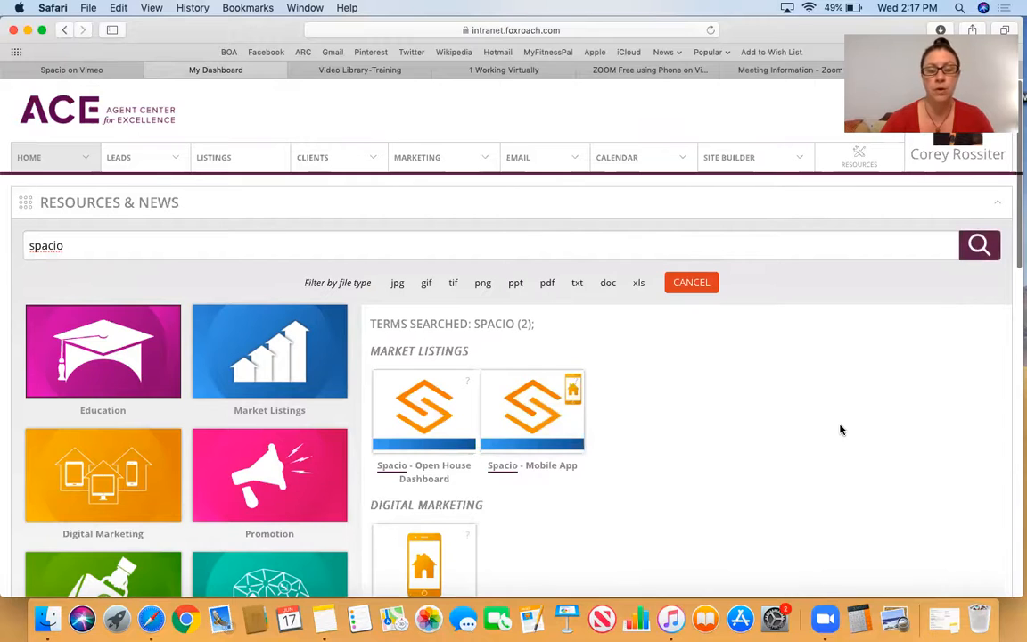
scroll(839, 429, down, 2)
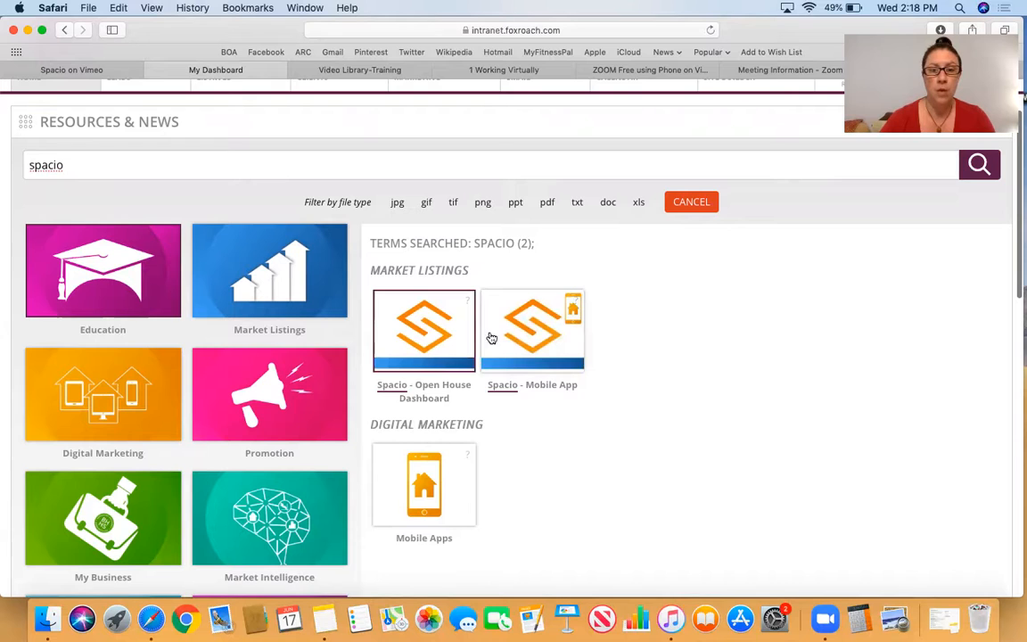
click(411, 326)
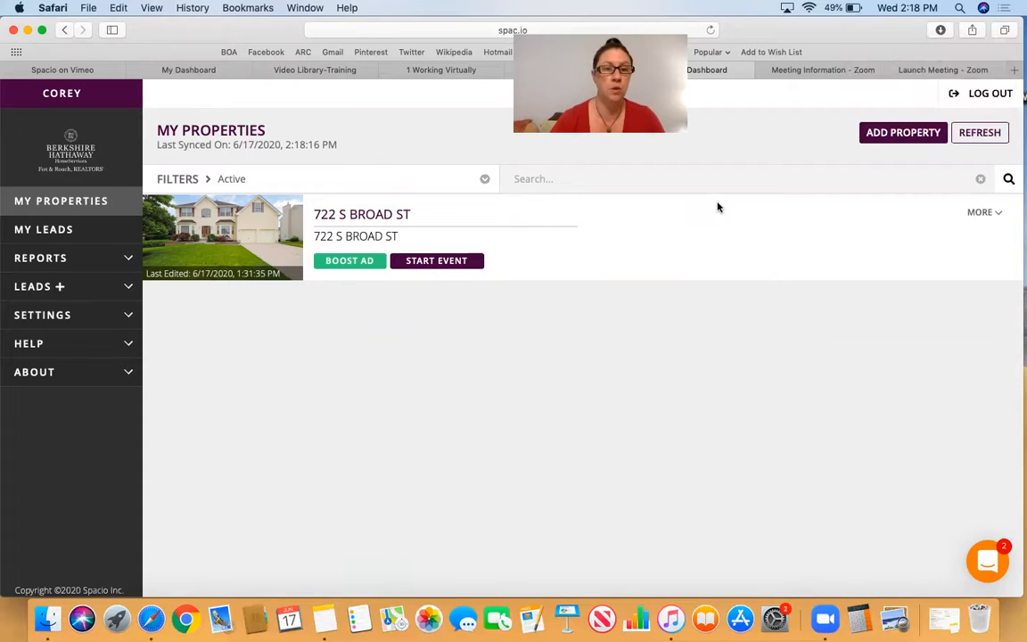
- View the form for adding a property, and close it without adding one
click(903, 133)
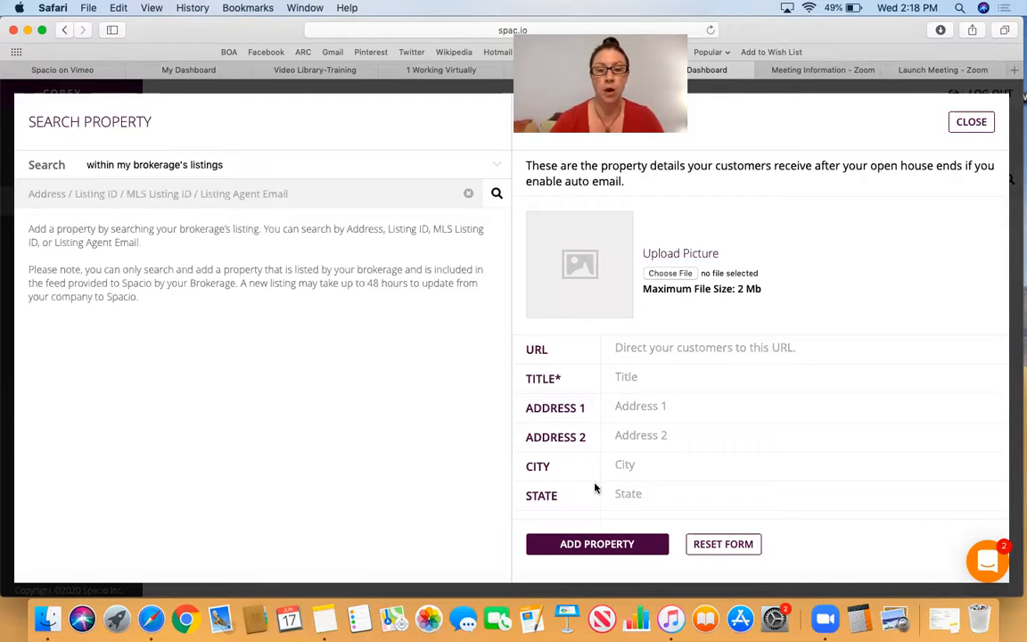
click(974, 122)
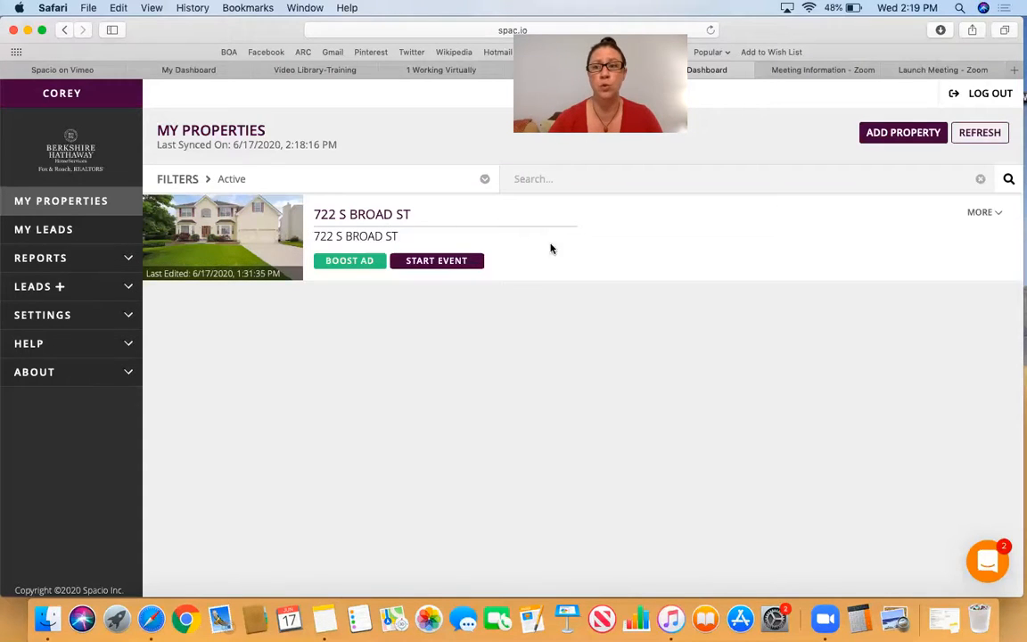
- Start an event for the listed active property and set it up as a Virtual Open House Invitation
click(440, 264)
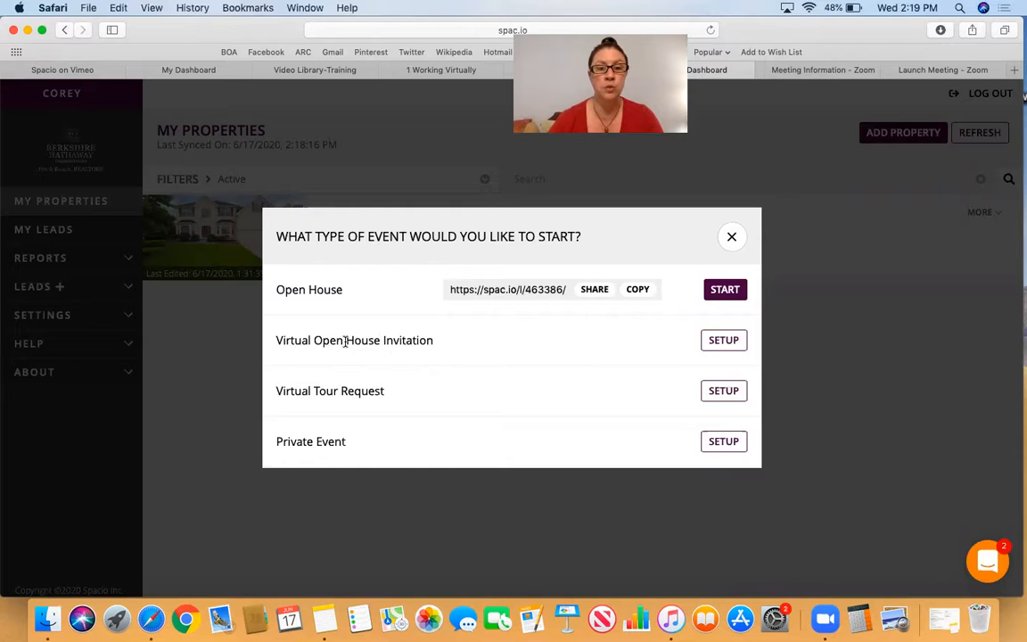
click(732, 346)
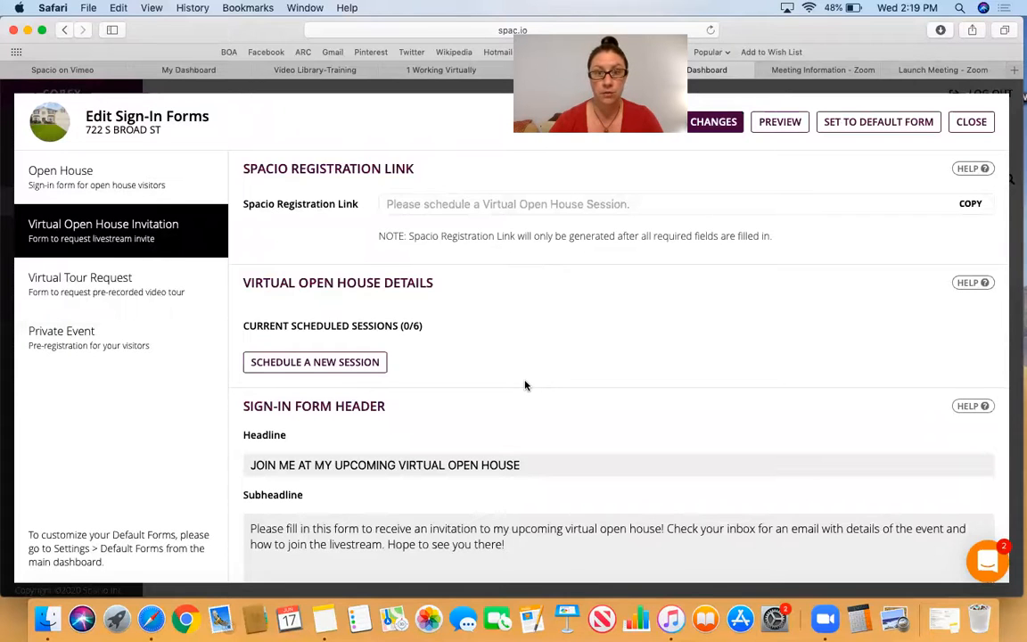
scroll(525, 386, down, 3)
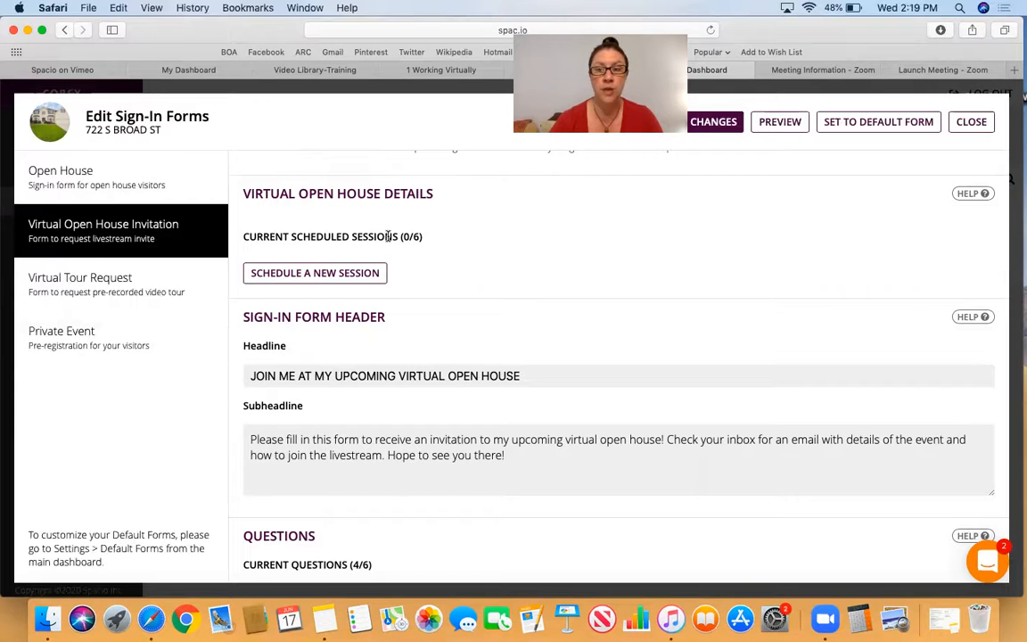
- Begin scheduling a new virtual open house session and paste the Zoom invite link as the livestream event link
click(342, 279)
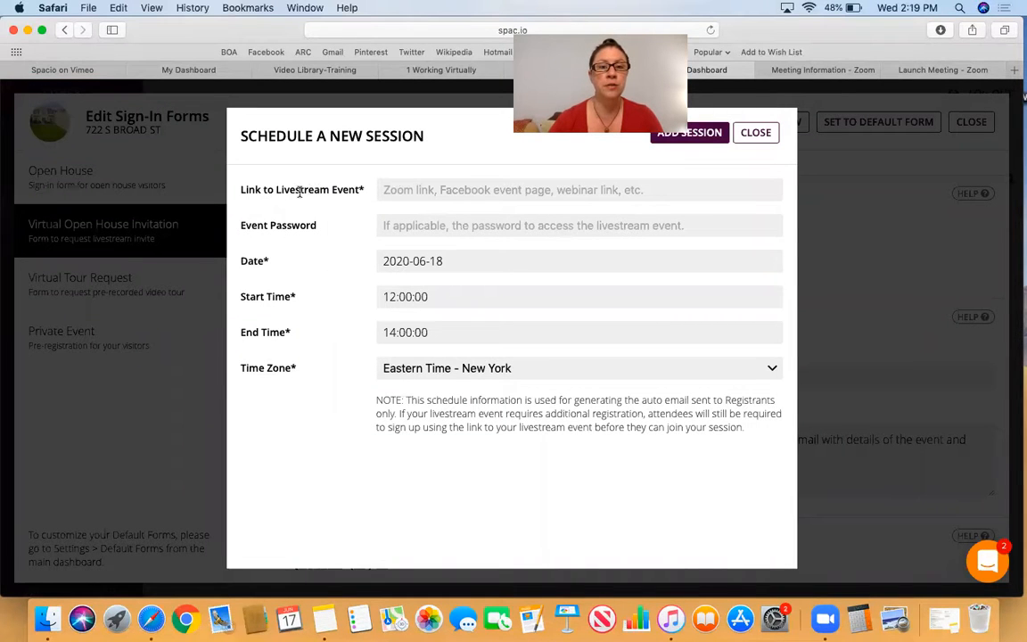
click(428, 192)
right_click(427, 192)
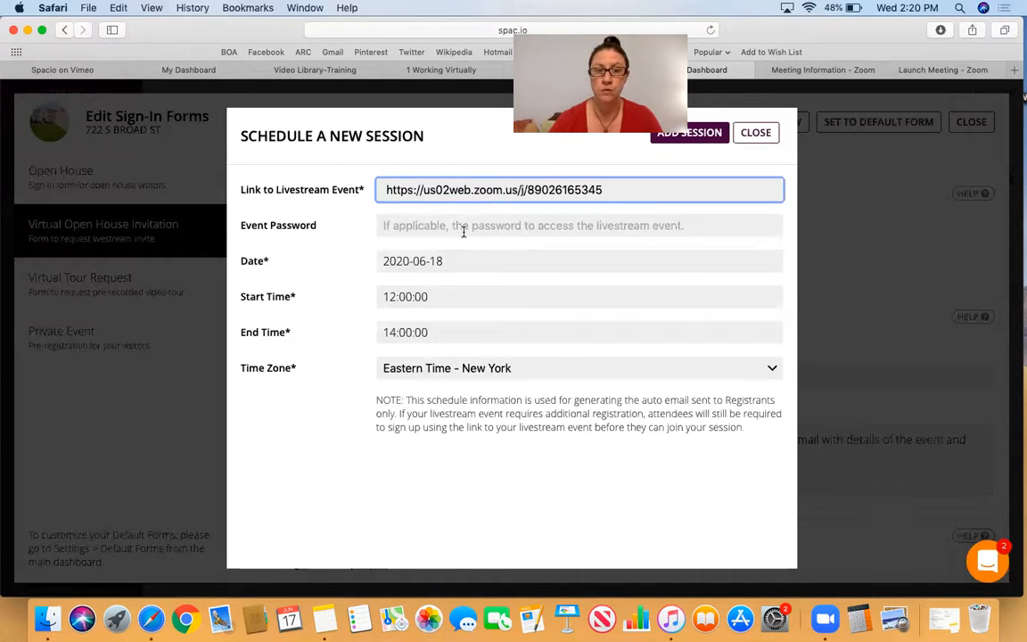
- Set the session's date to June 20, 2020
click(459, 259)
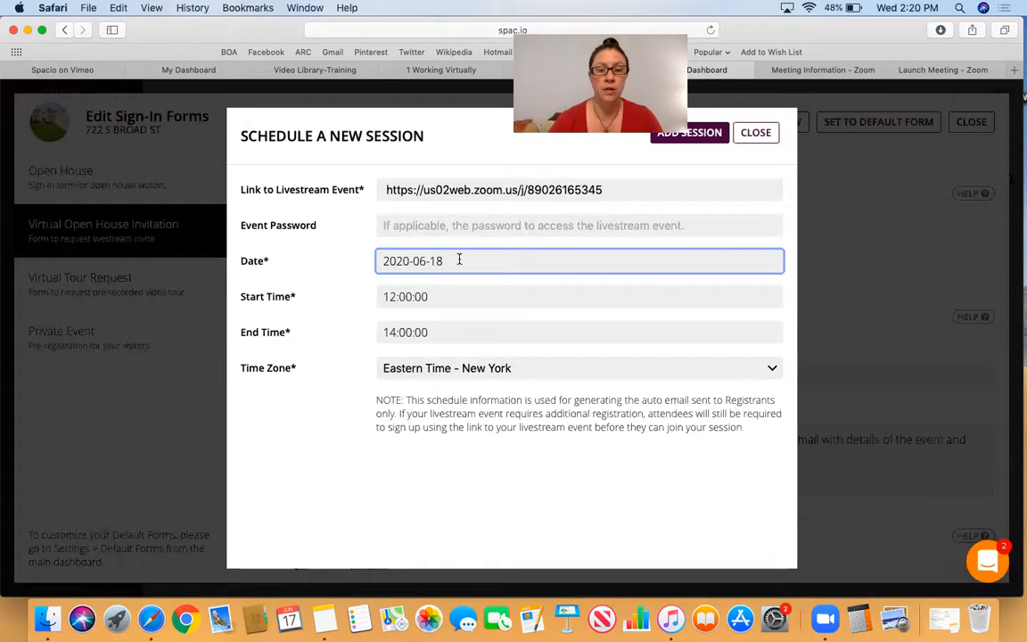
triple_click(458, 259)
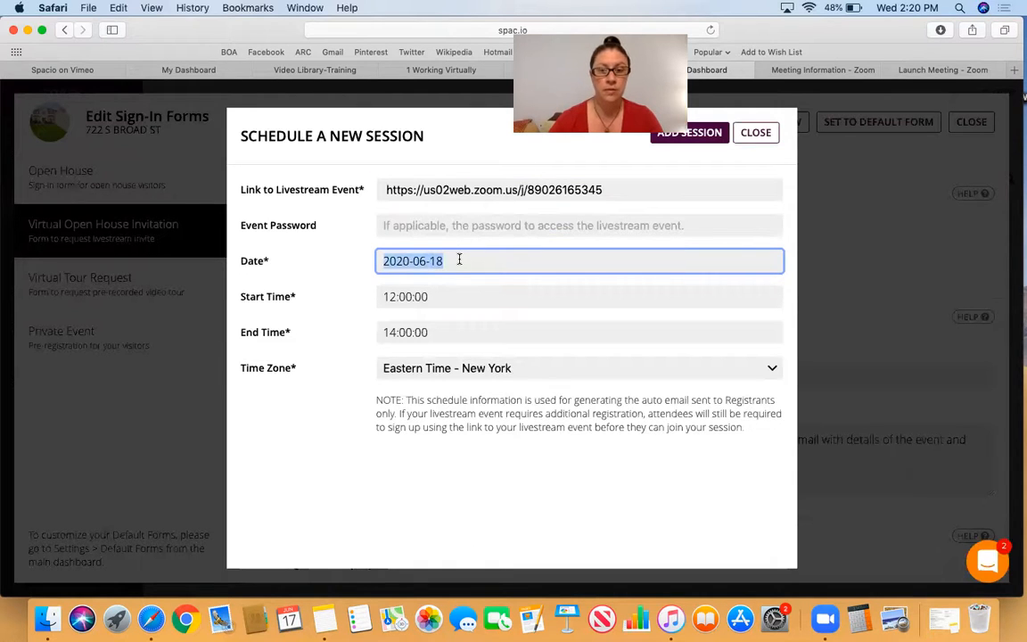
key(BackSpace)
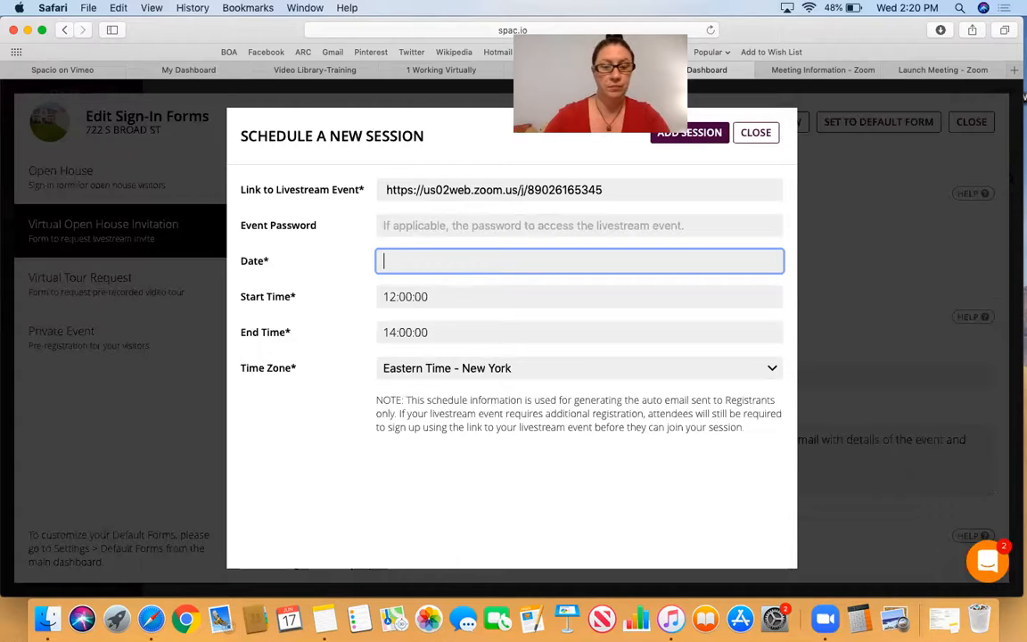
text(202)
key(BackSpace)
key(BackSpace)
key(BackSpace)
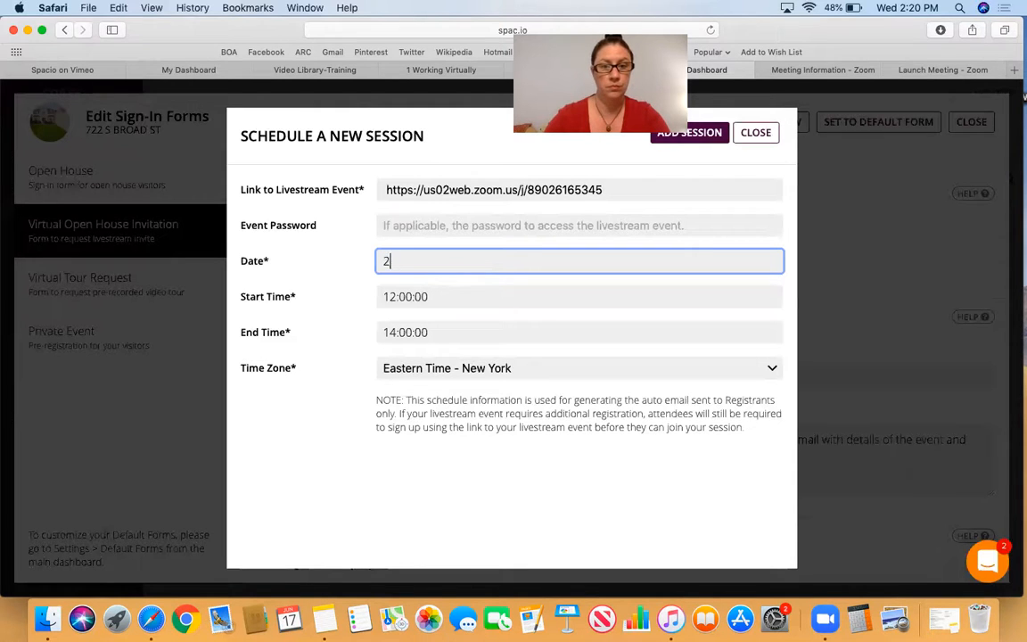
text(June 1)
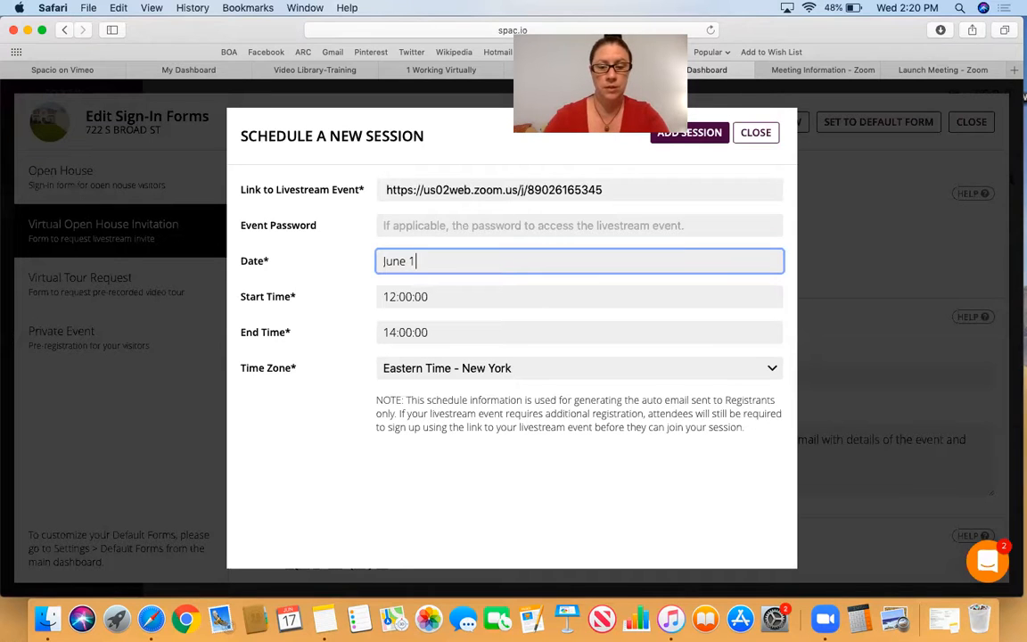
text(20)
key(BackSpace)
key(BackSpace)
key(BackSpace)
text(20)
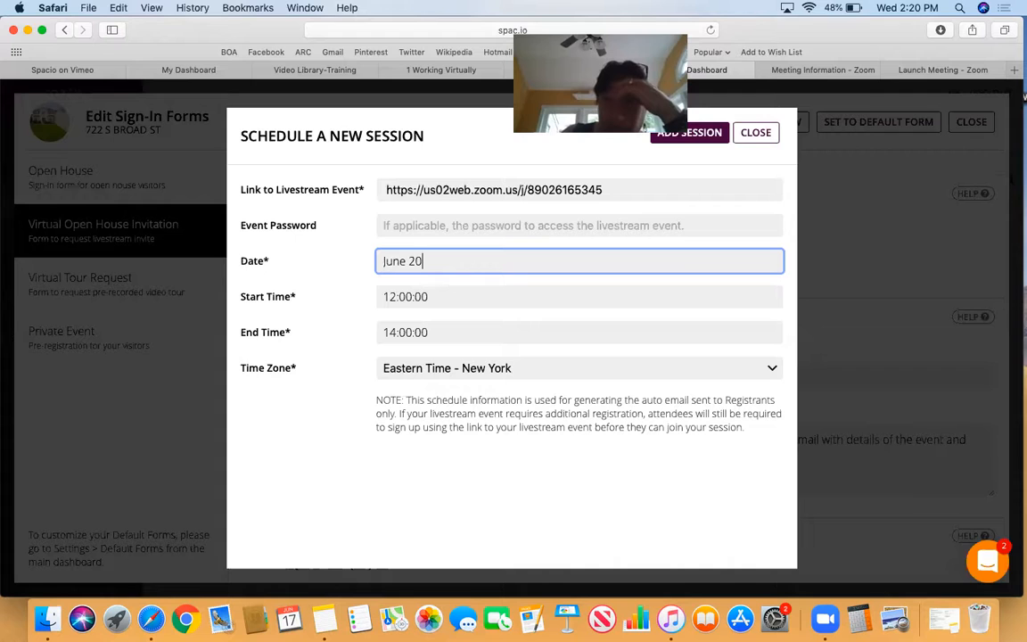
text(, 2020)
- Set the session's start time to 1pm
click(479, 296)
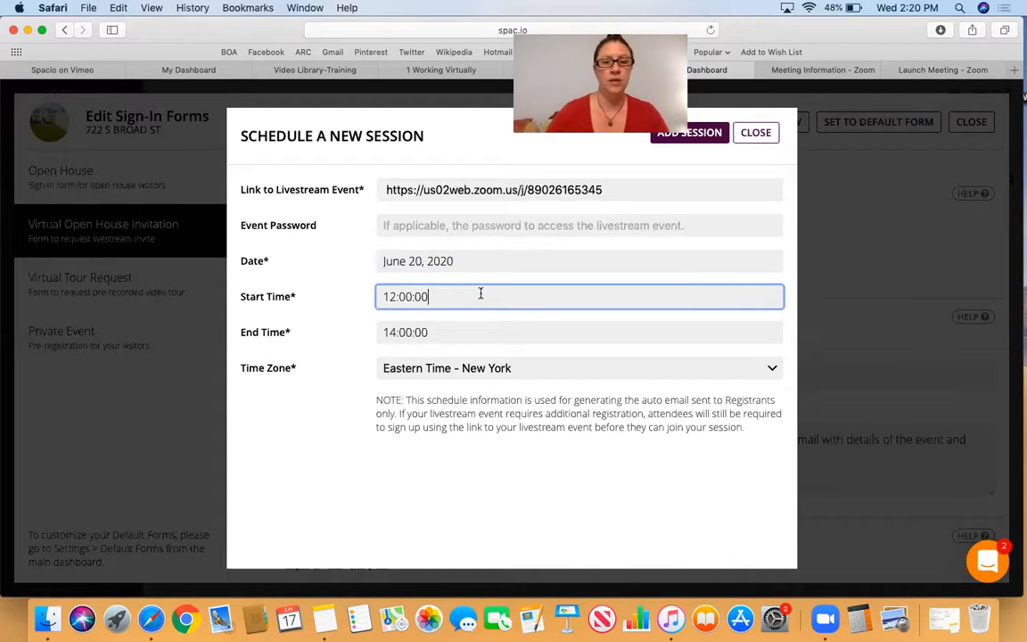
key(BackSpace)
key(BackSpace)
key(BackSpace)
key(BackSpace)
key(BackSpace)
key(BackSpace)
key(BackSpace)
key(BackSpace)
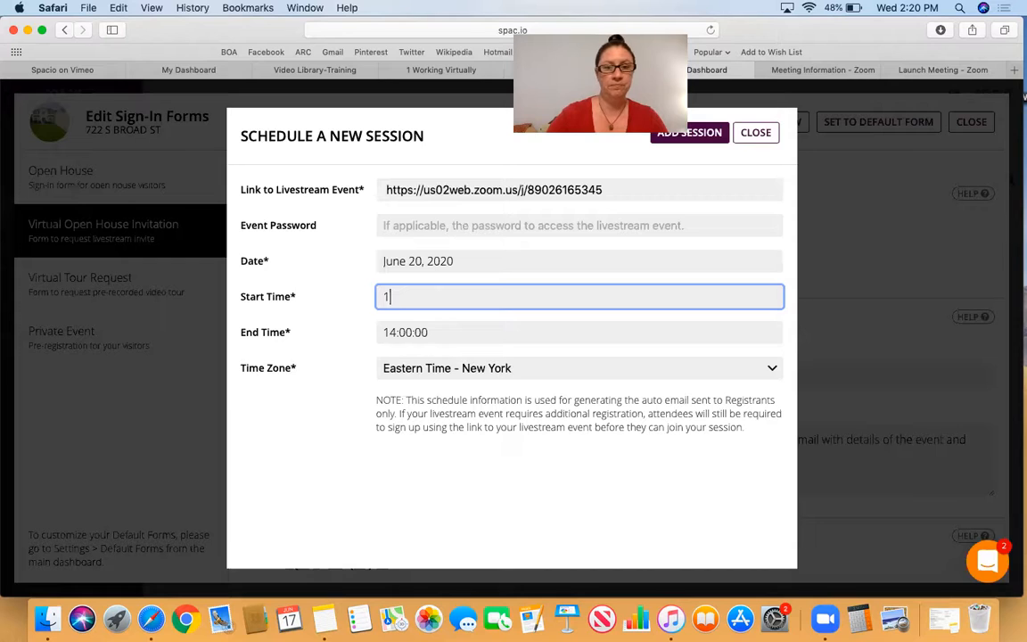
text(1pm)
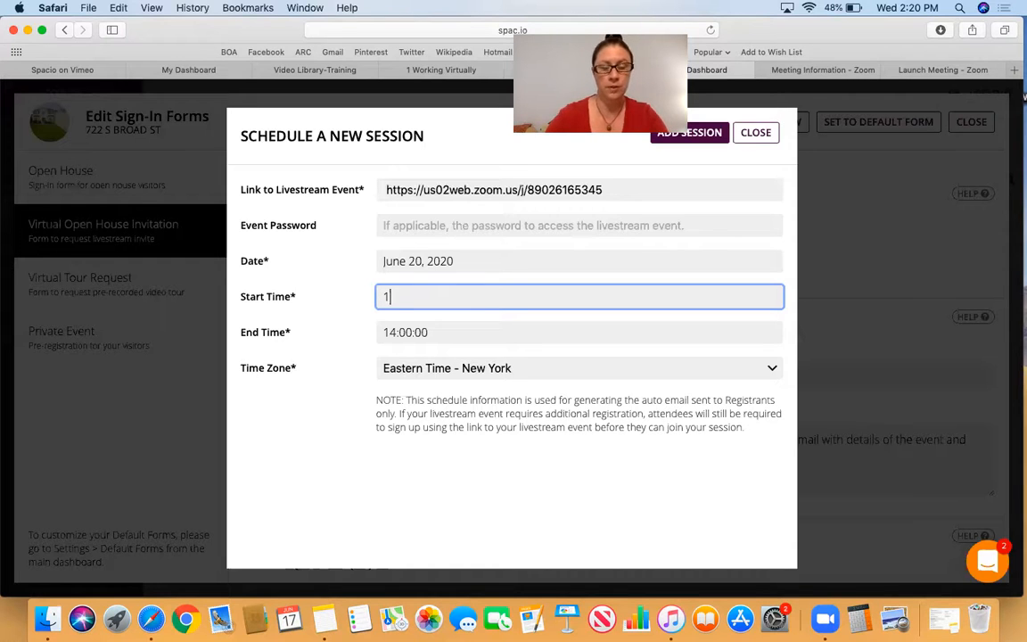
- Set the session's end time to 2pm and add the session to the virtual open house
click(519, 339)
key(shift+Left)
key(shift+Left)
key(shift+Left)
key(shift+Left)
key(shift+Left)
key(shift+Left)
key(shift+Left)
key(shift+Left)
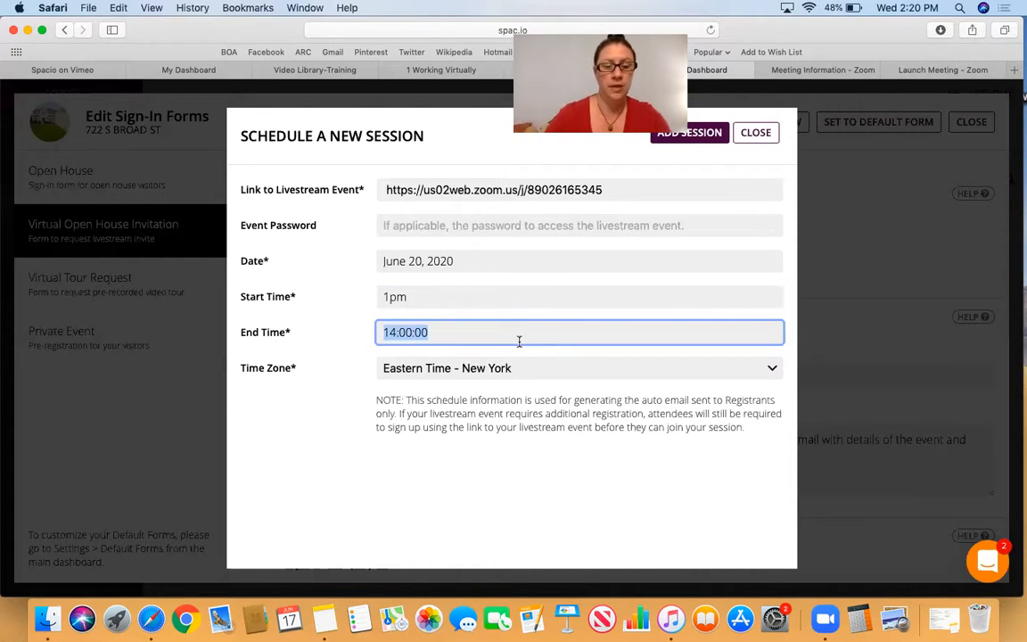
text(2pm)
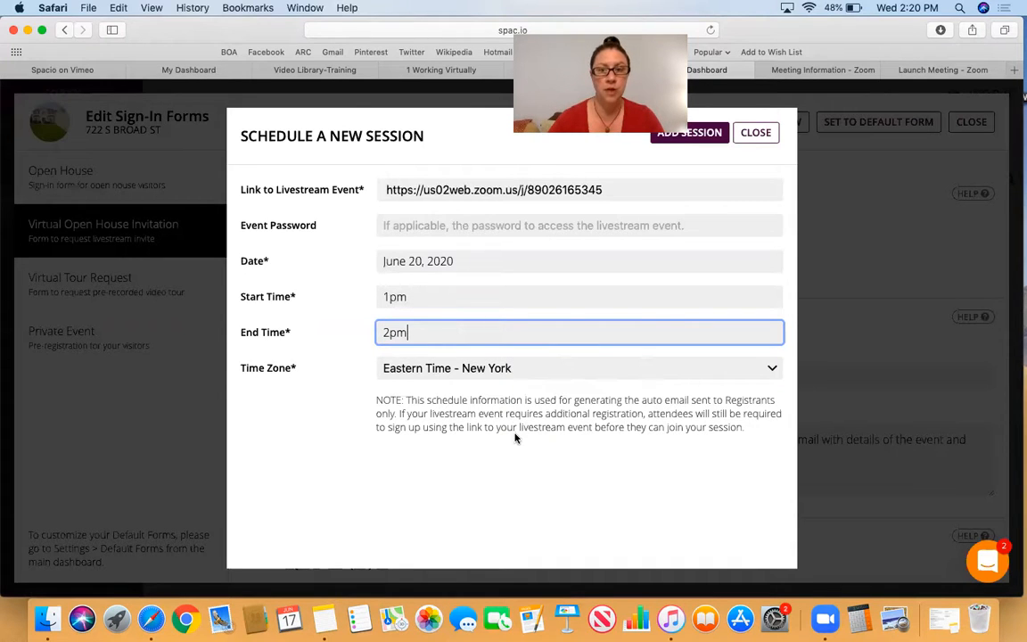
click(684, 134)
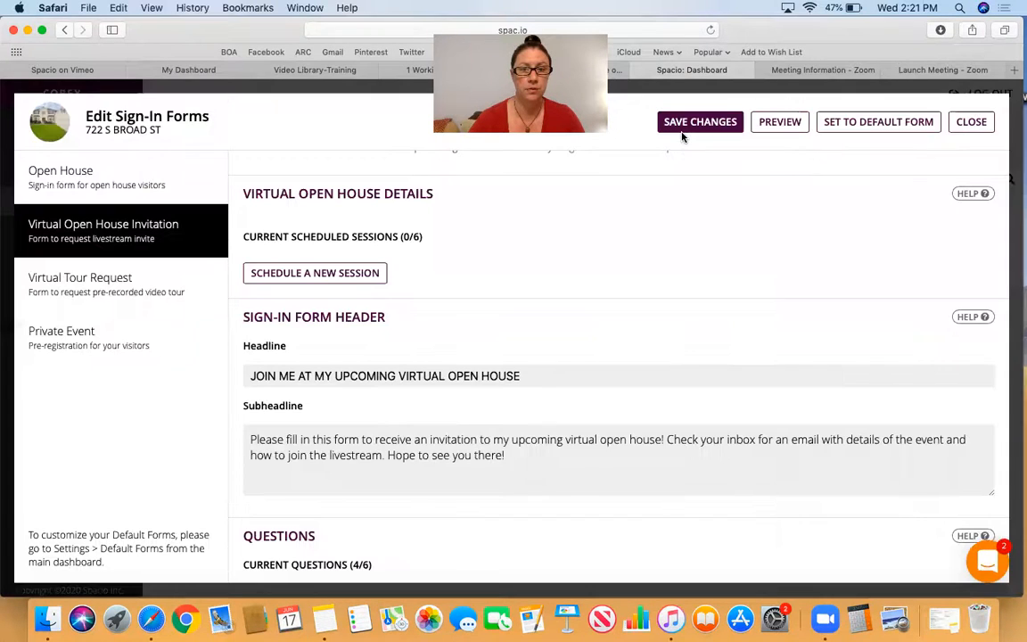
- Review the Virtual Open House Invitation's sign-in form headline, subheadline and visitor questions
scroll(623, 258, down, 1)
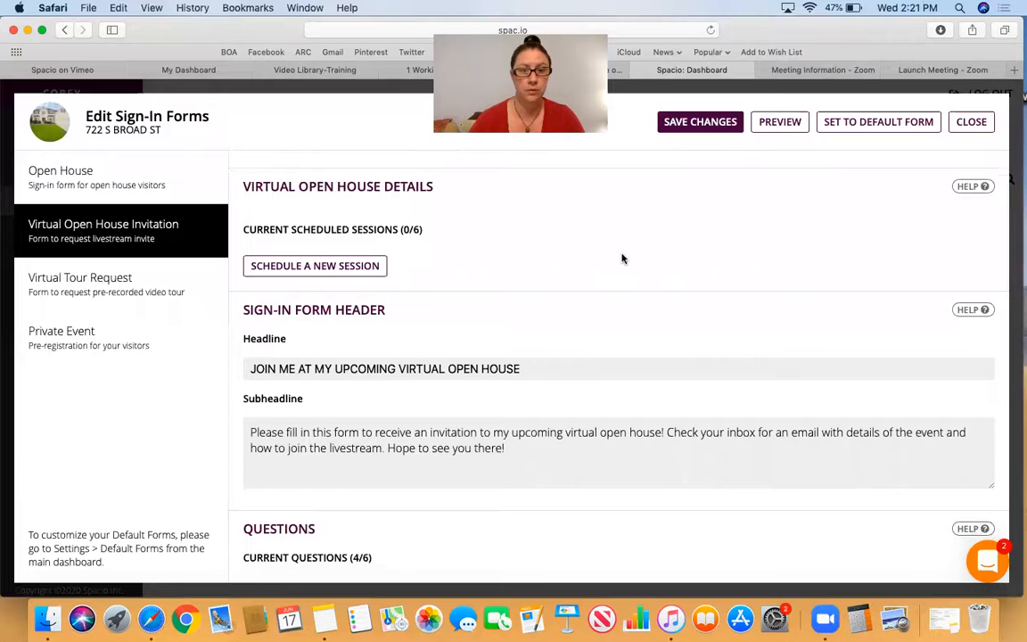
scroll(622, 259, down, 1)
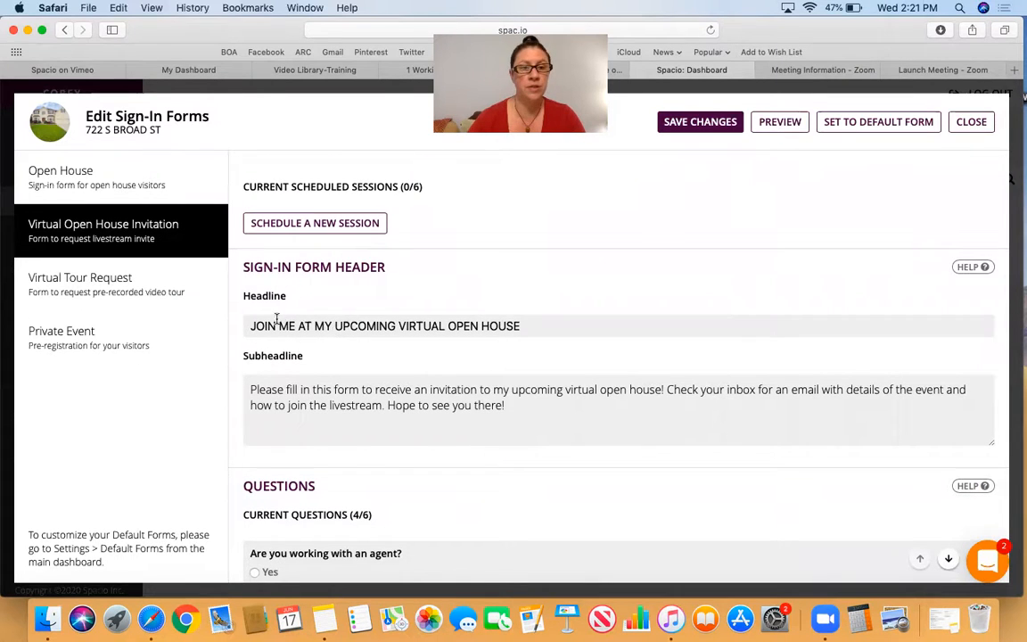
scroll(301, 281, down, 1)
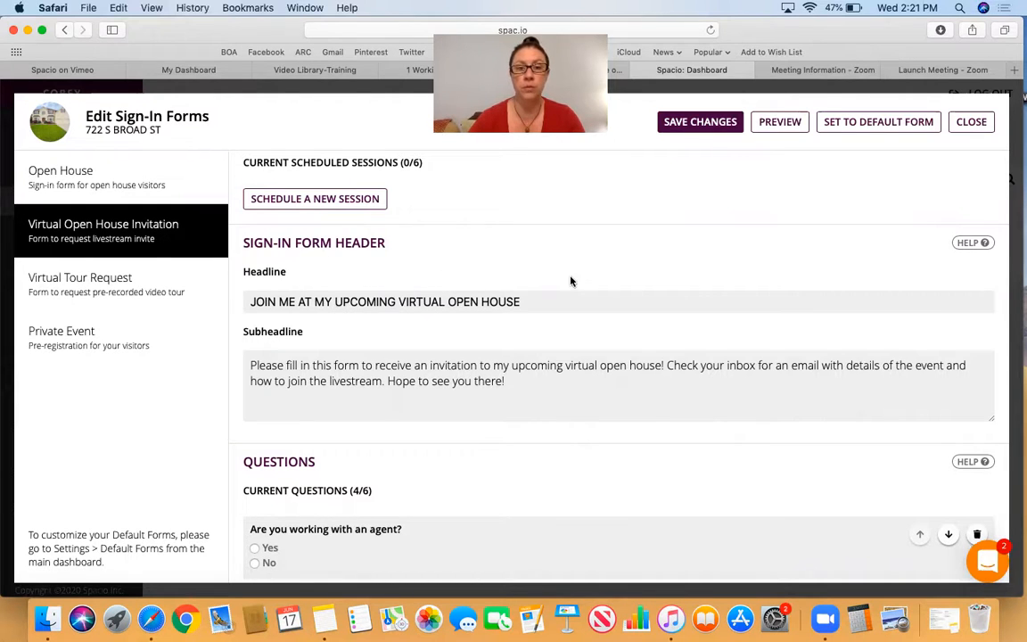
scroll(568, 281, down, 1)
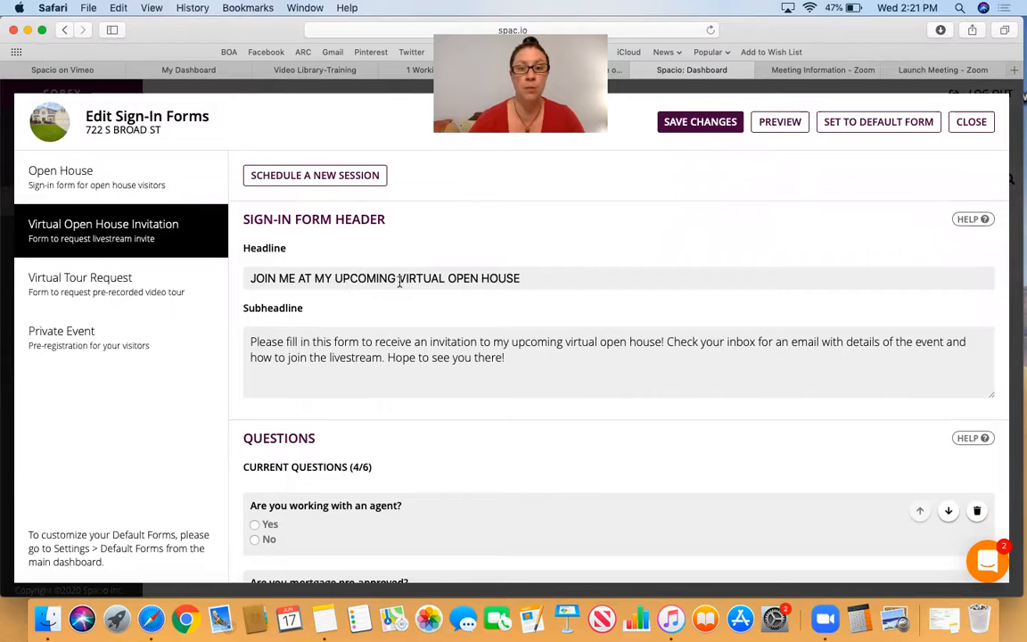
scroll(521, 289, down, 3)
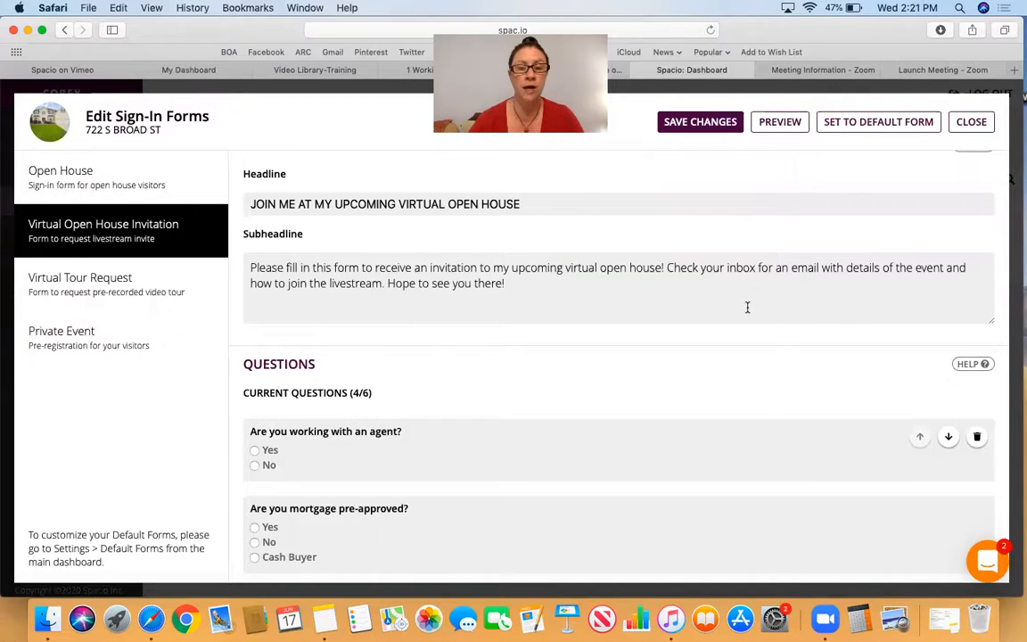
scroll(749, 310, down, 1)
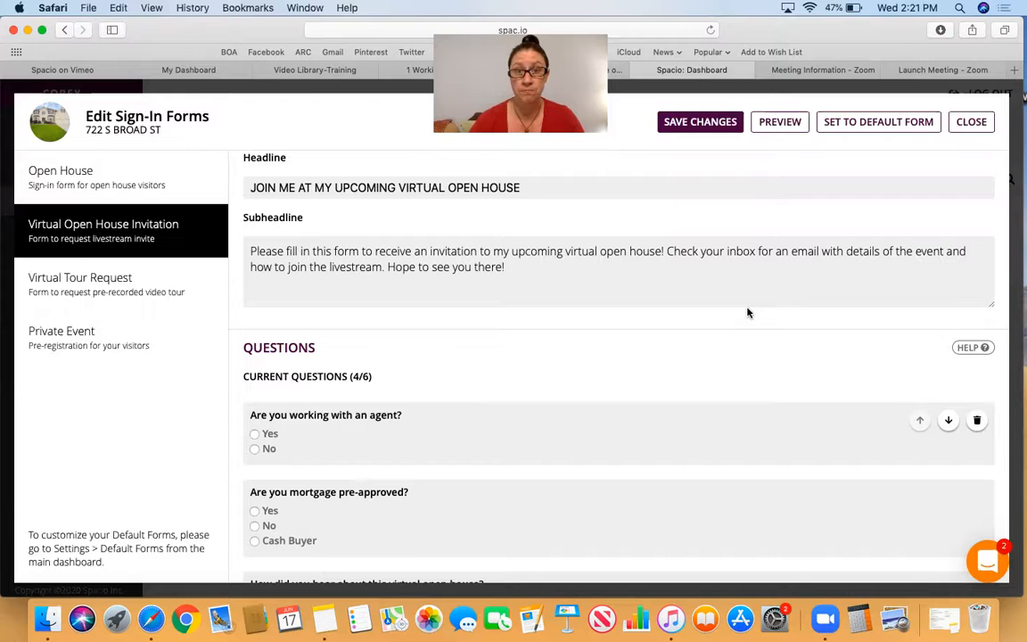
scroll(748, 312, down, 5)
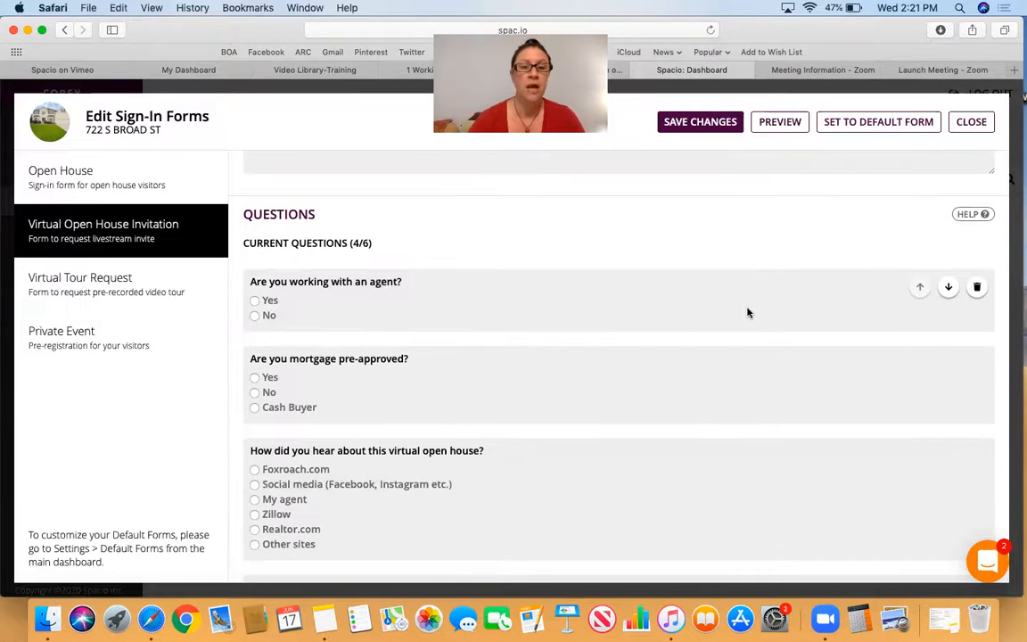
scroll(588, 283, down, 3)
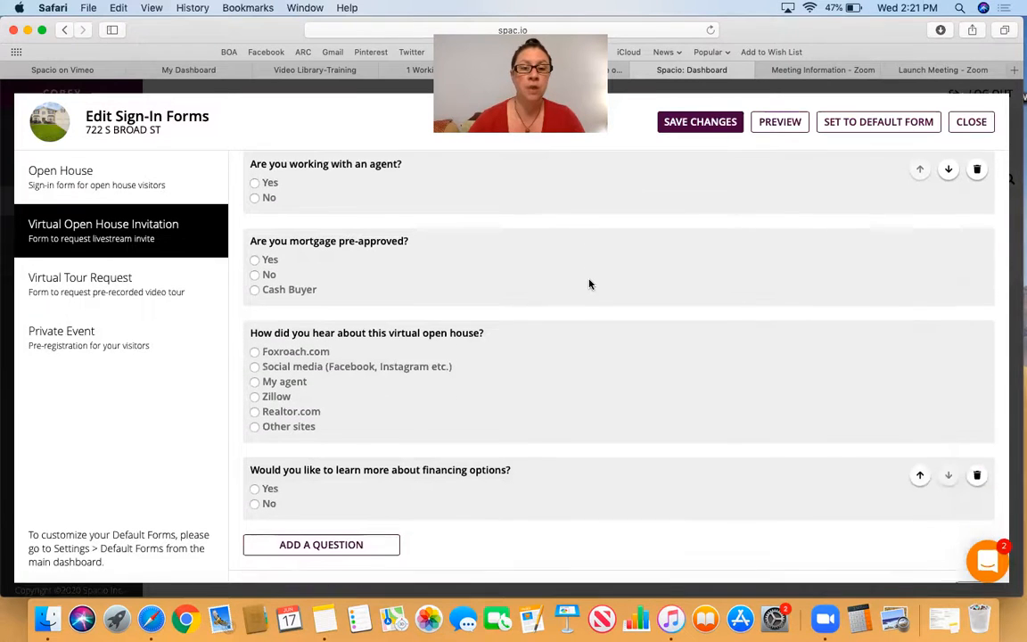
scroll(589, 284, up, 3)
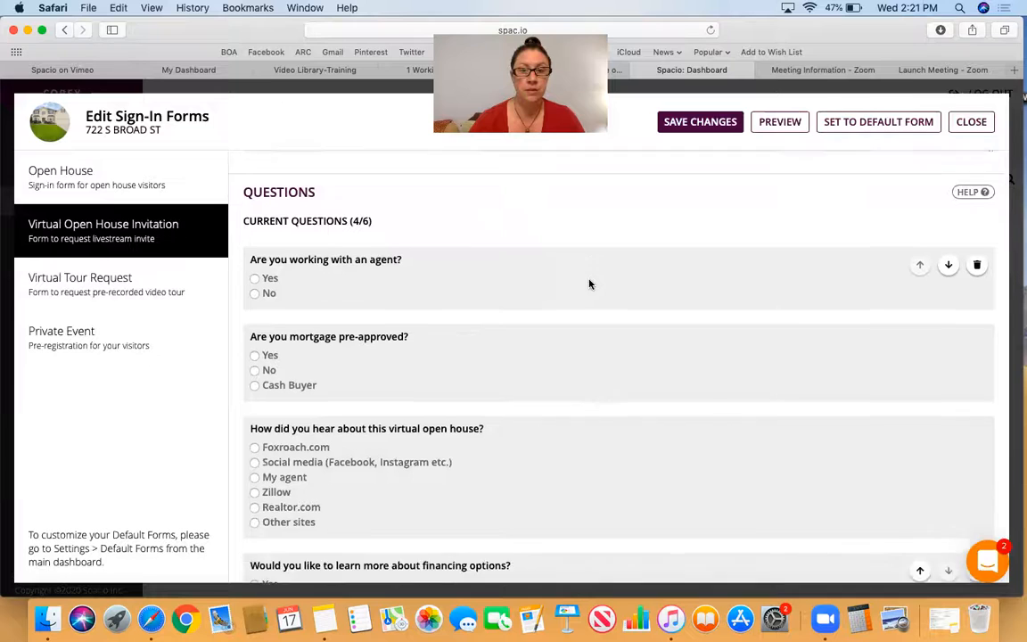
scroll(588, 284, down, 1)
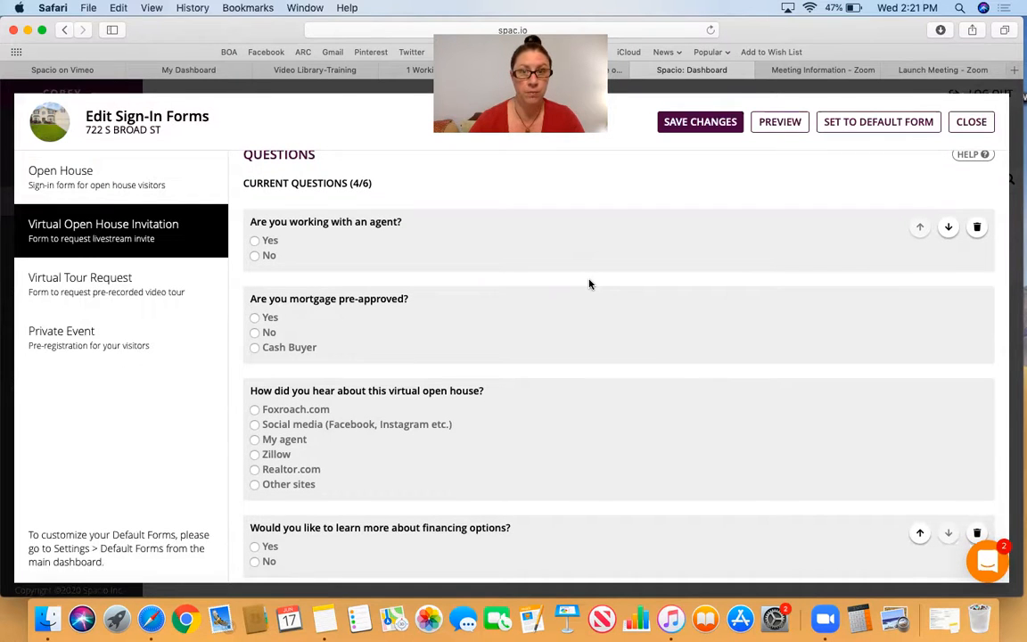
scroll(588, 284, down, 1)
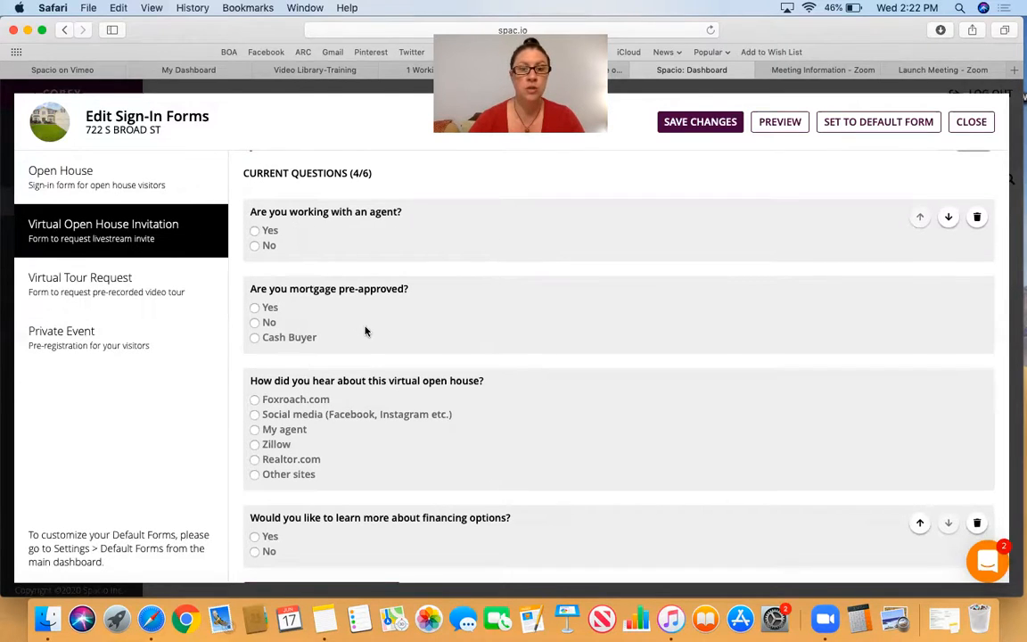
scroll(364, 331, down, 2)
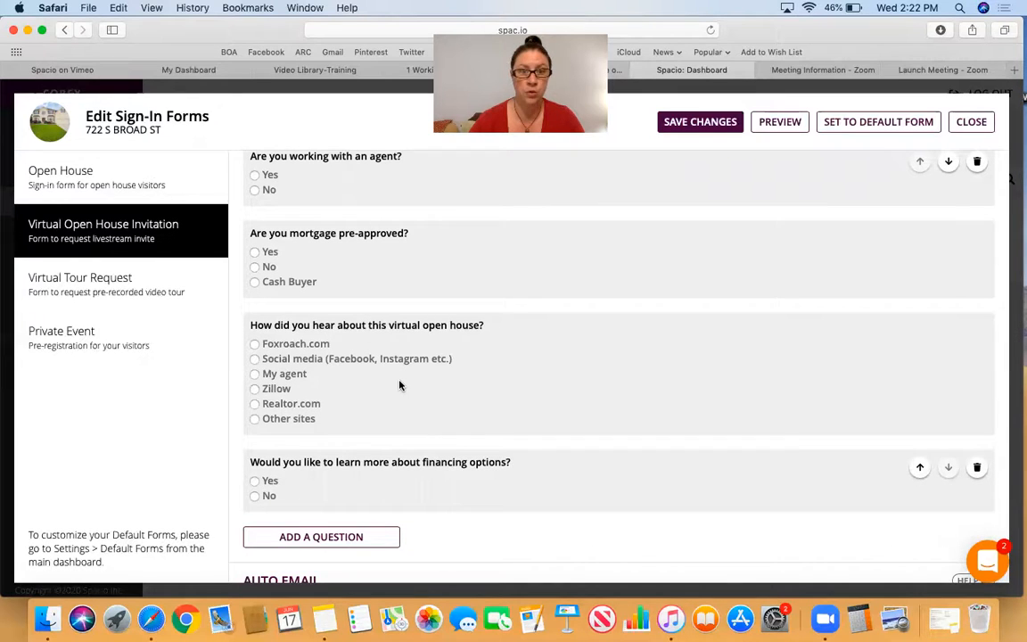
scroll(399, 385, down, 3)
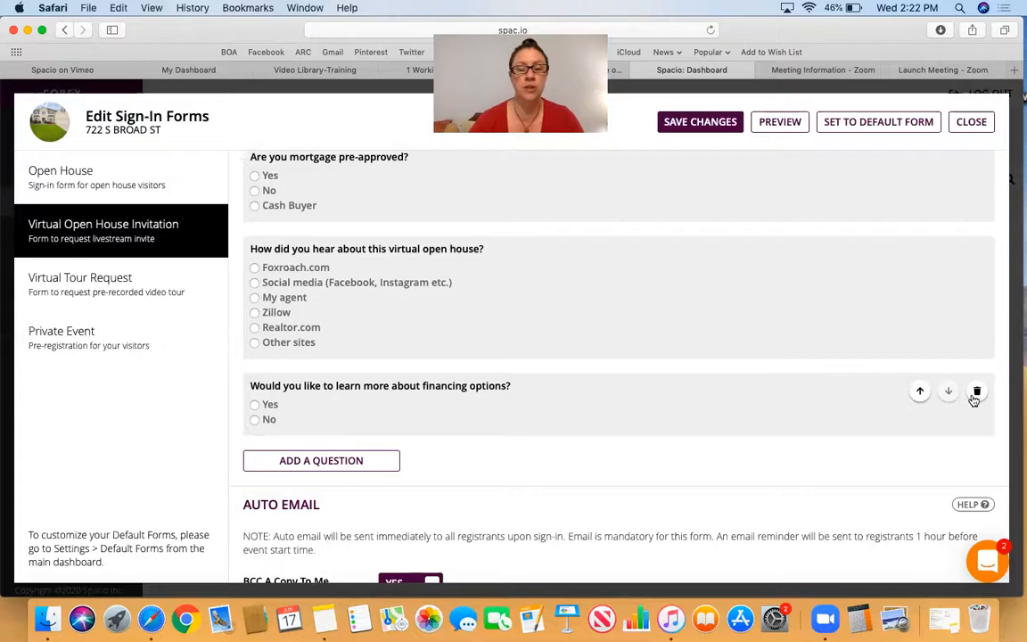
scroll(974, 400, up, 2)
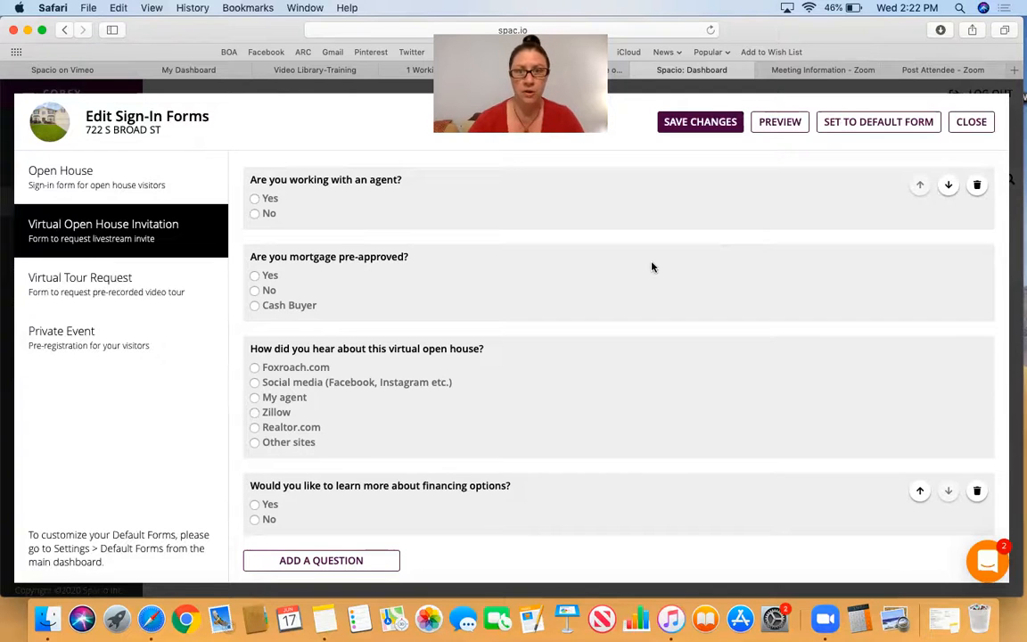
- Delete the question "Would you like to learn more about financing options?" from the Virtual Open House Invitation form
scroll(651, 267, down, 2)
scroll(651, 267, down, 1)
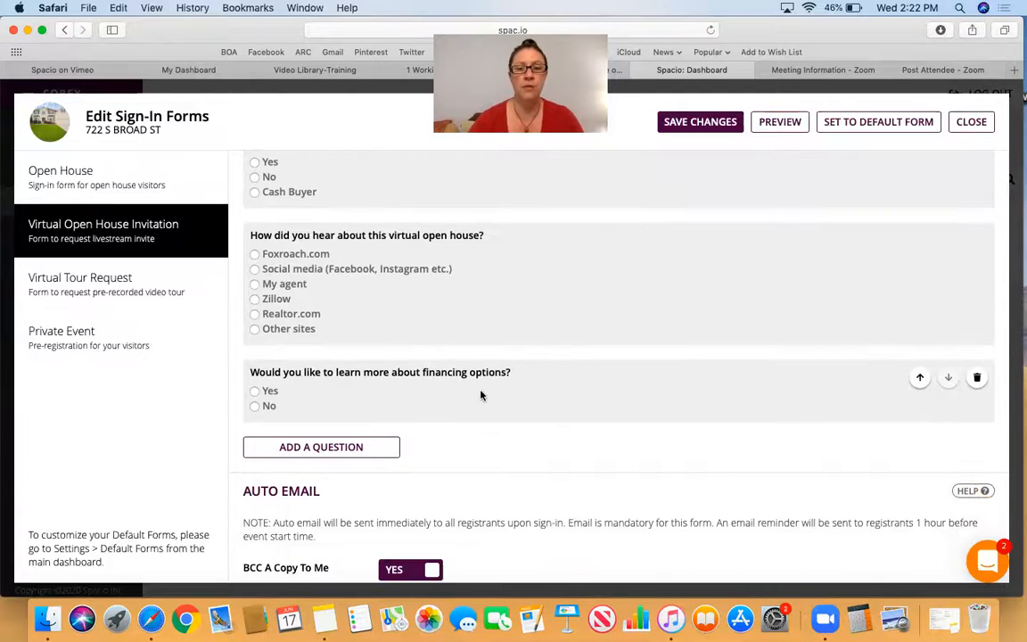
click(977, 380)
scroll(976, 385, up, 2)
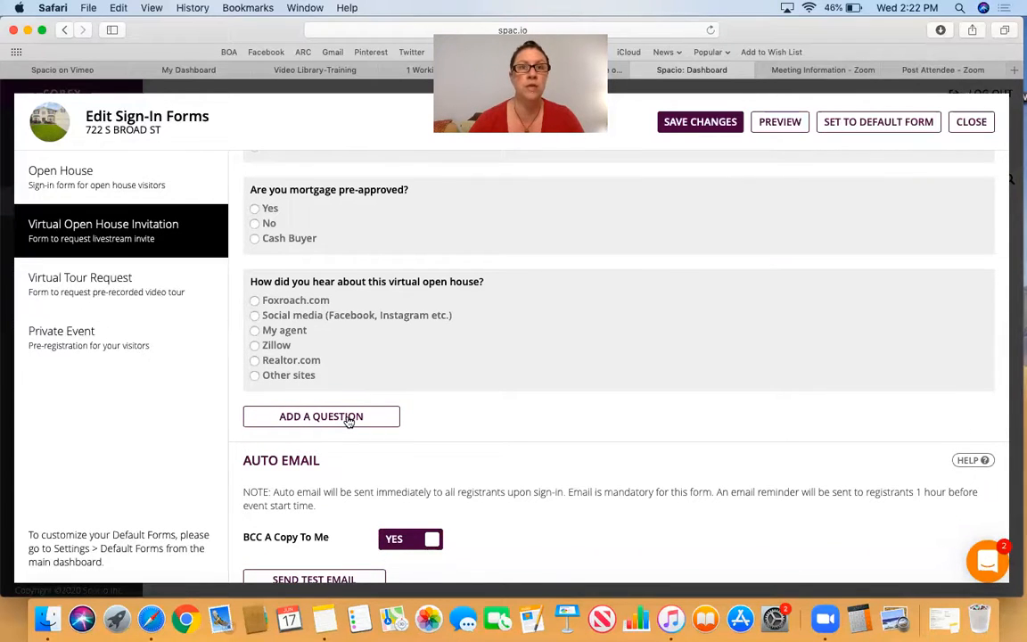
scroll(536, 379, up, 5)
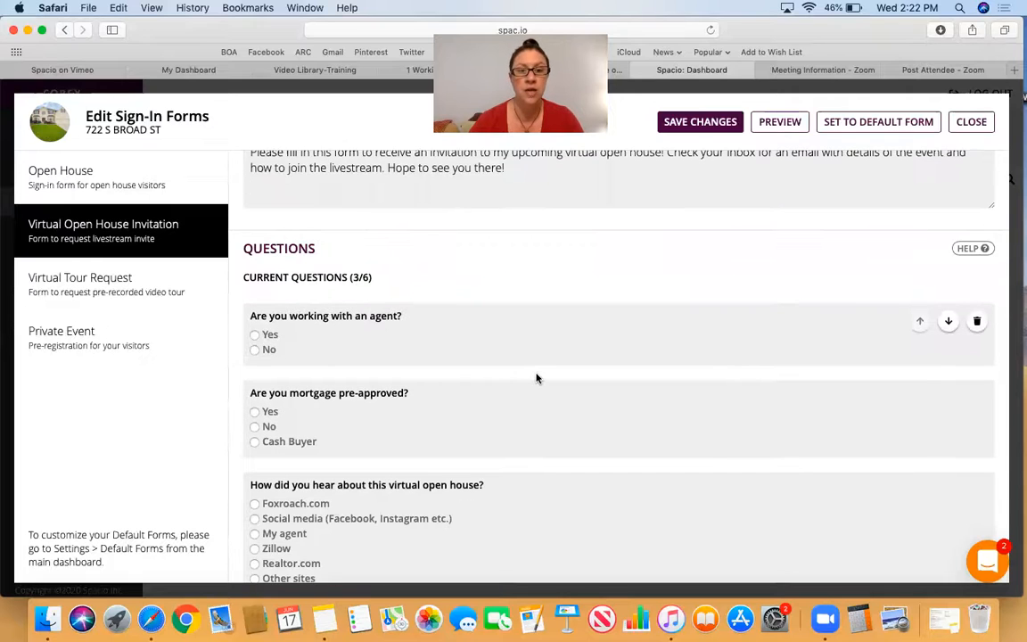
- Check the remaining questions and auto email settings, and save the changes to the Virtual Open House Invitation form
scroll(536, 378, down, 2)
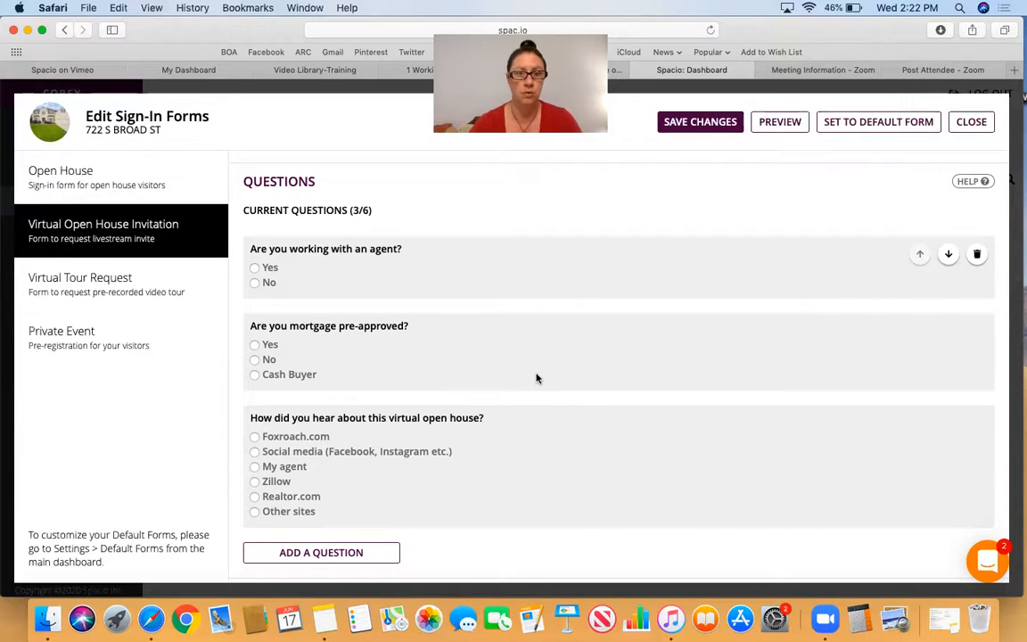
scroll(486, 343, down, 1)
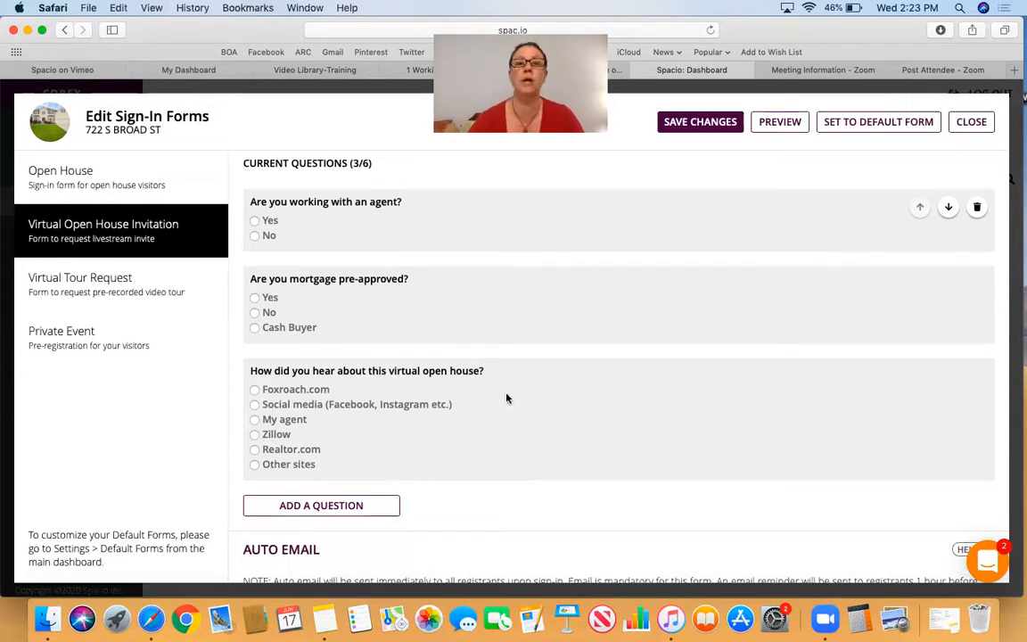
scroll(539, 408, down, 1)
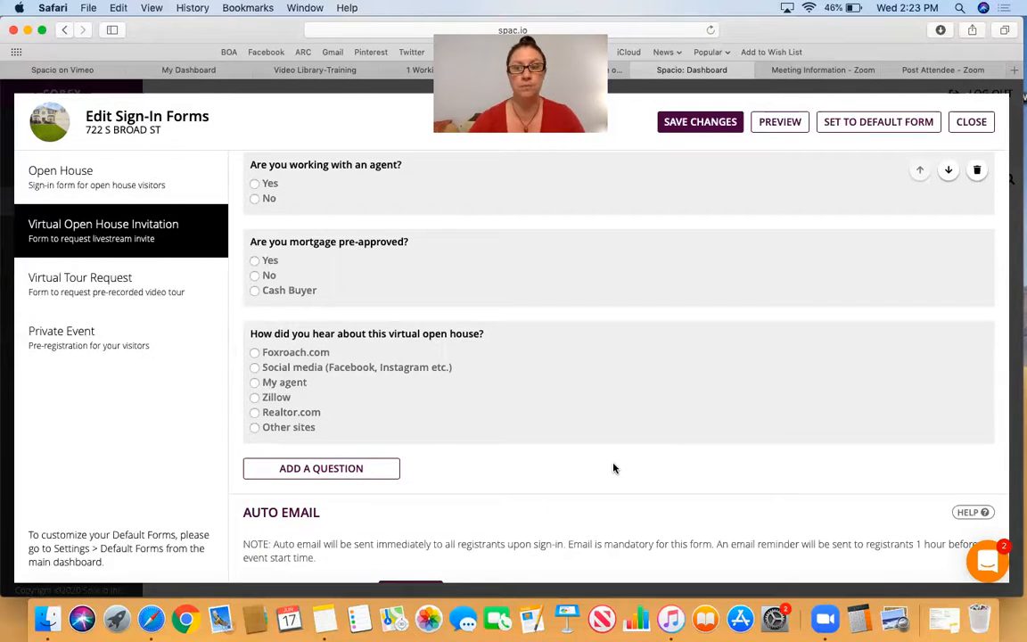
scroll(614, 468, down, 3)
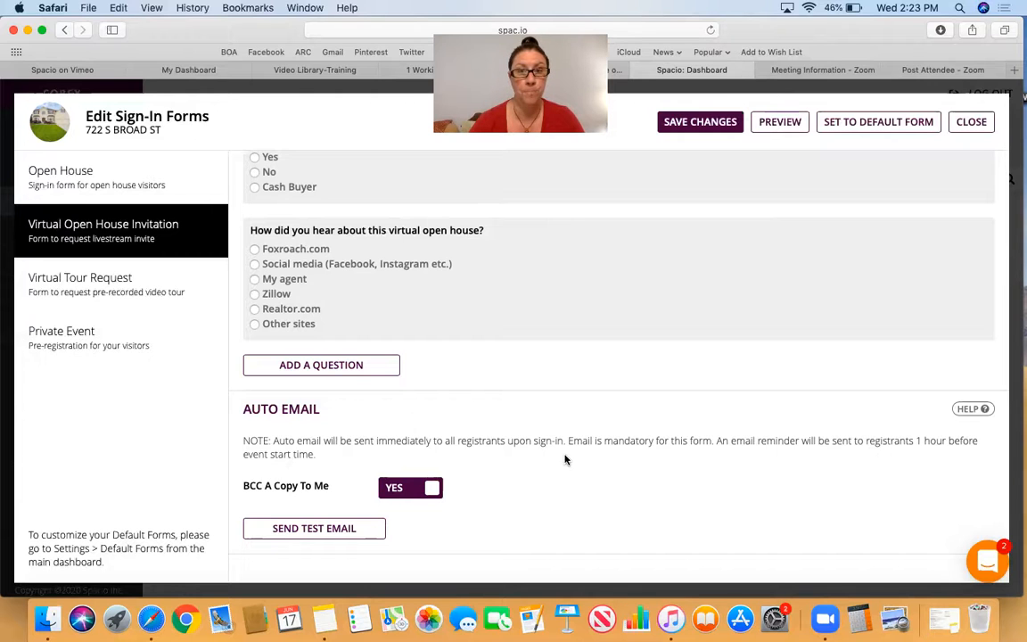
scroll(565, 459, up, 5)
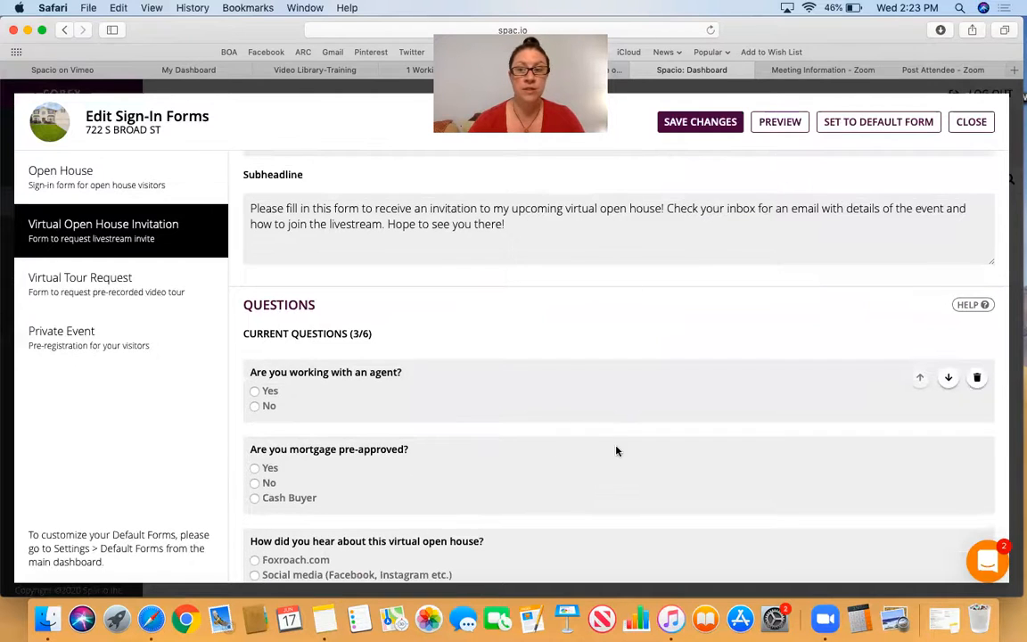
scroll(615, 450, up, 5)
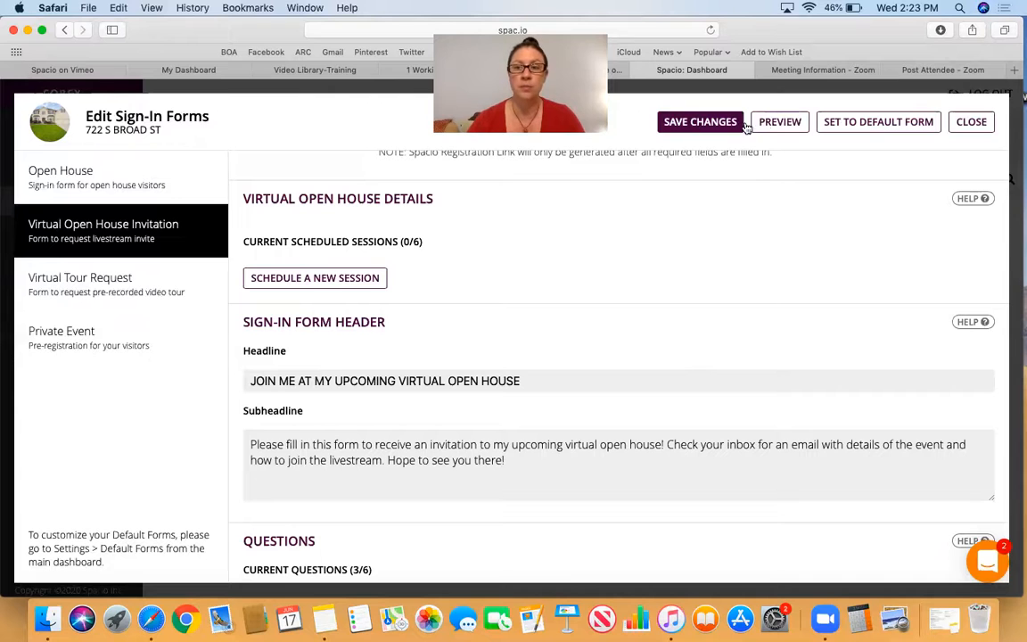
click(701, 122)
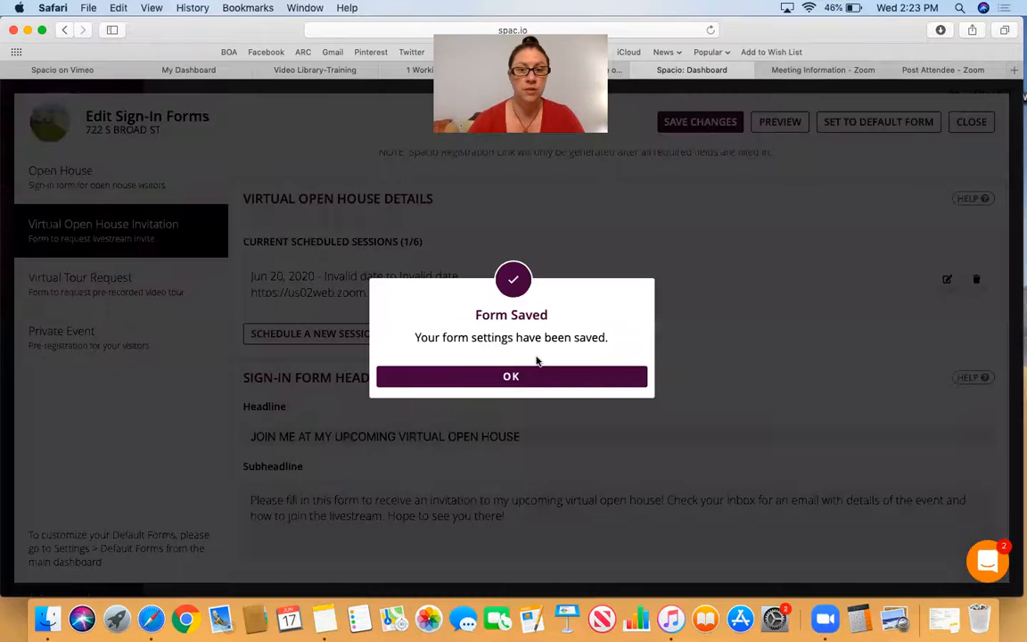
click(519, 379)
- Copy the Spacio Registration Link and close the sign-in form editor
scroll(649, 329, up, 2)
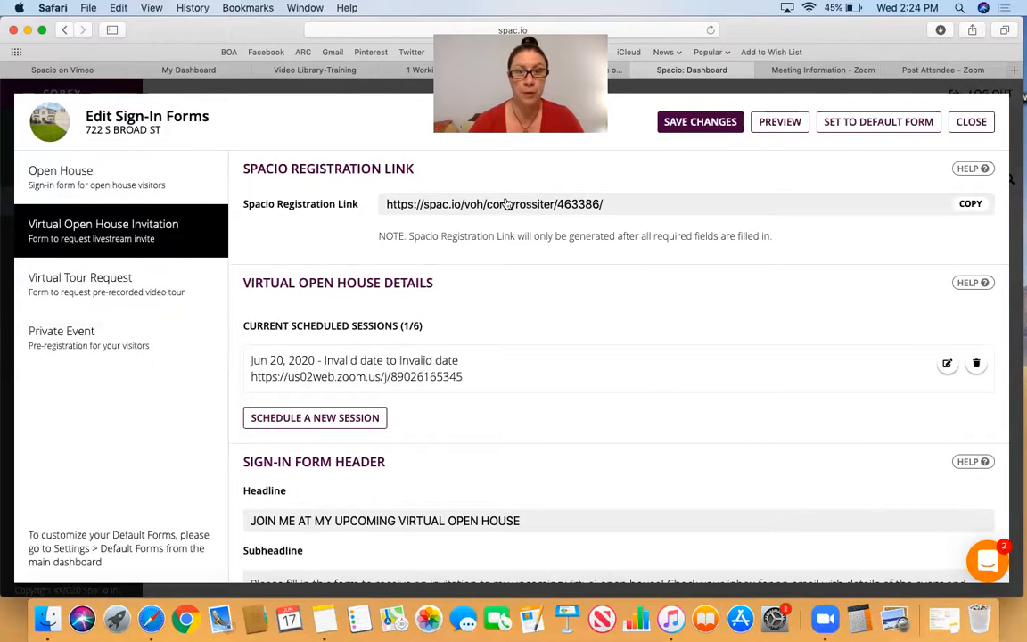
click(965, 205)
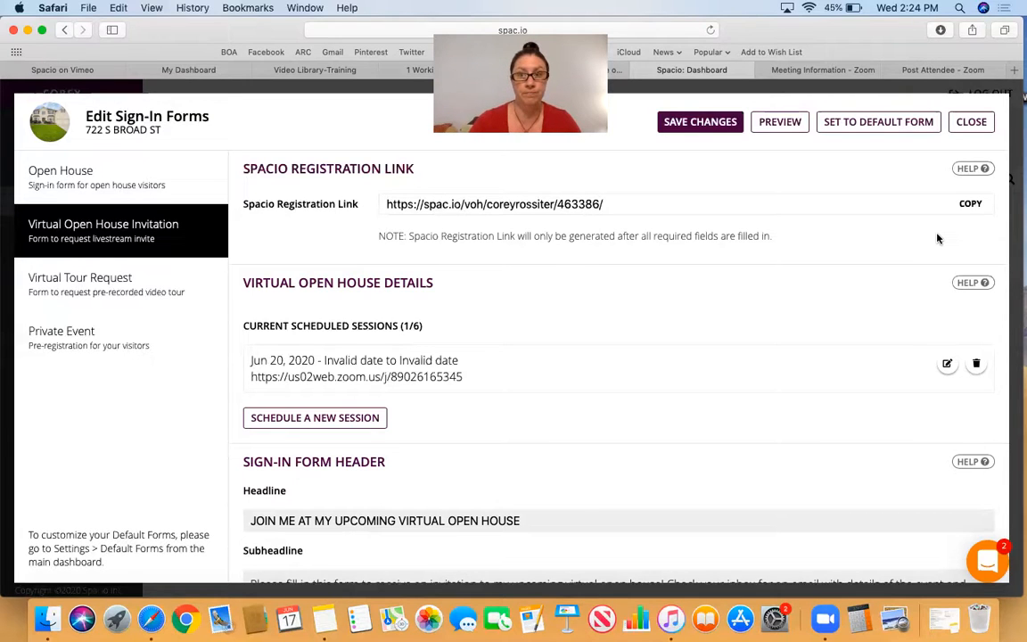
click(972, 121)
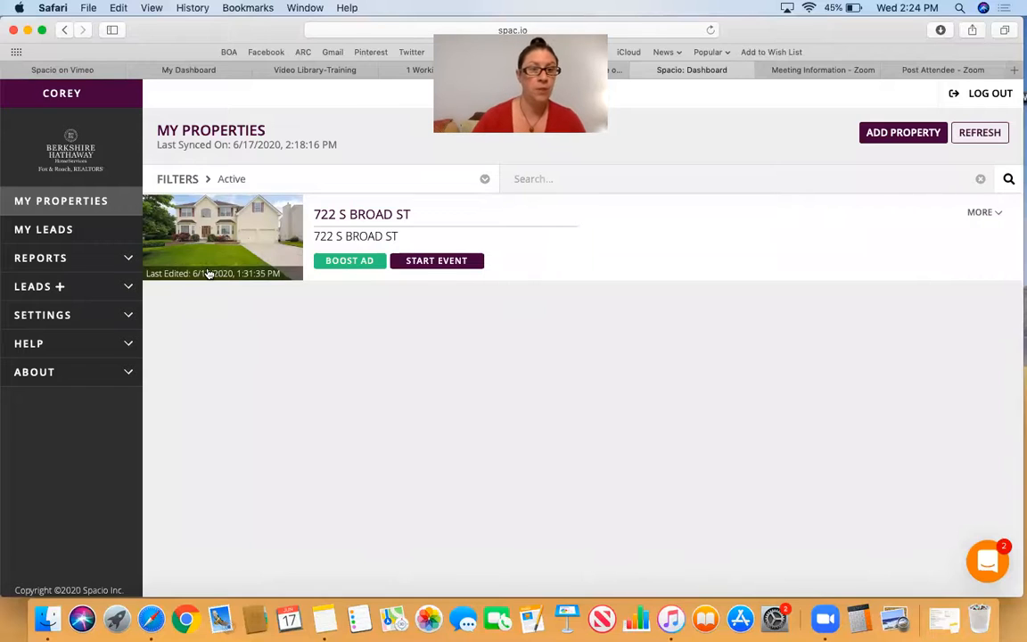
- View the leads list for all properties and open the email notification settings
click(62, 231)
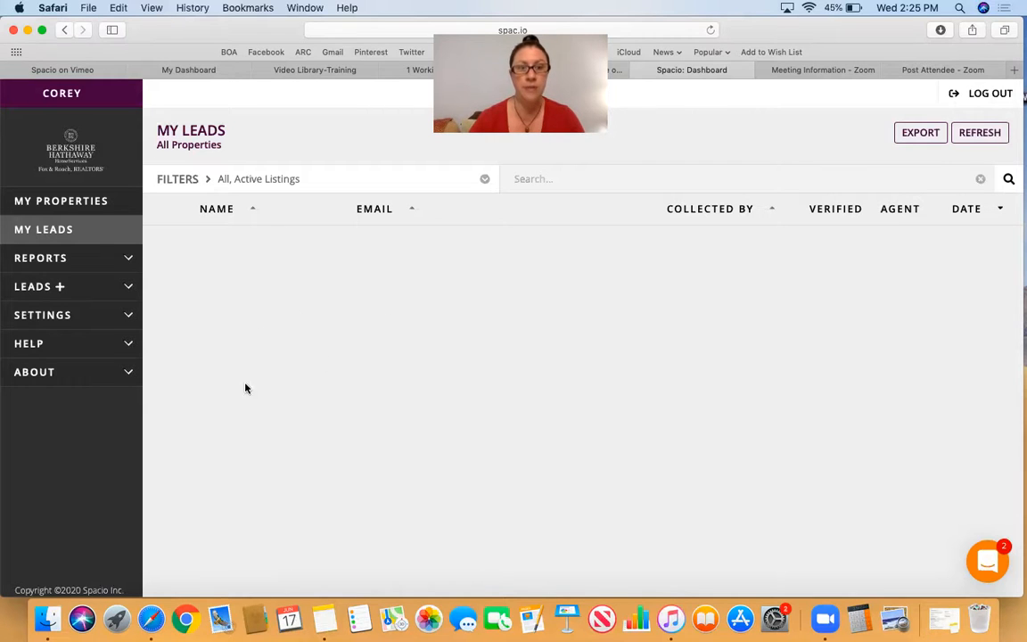
click(46, 290)
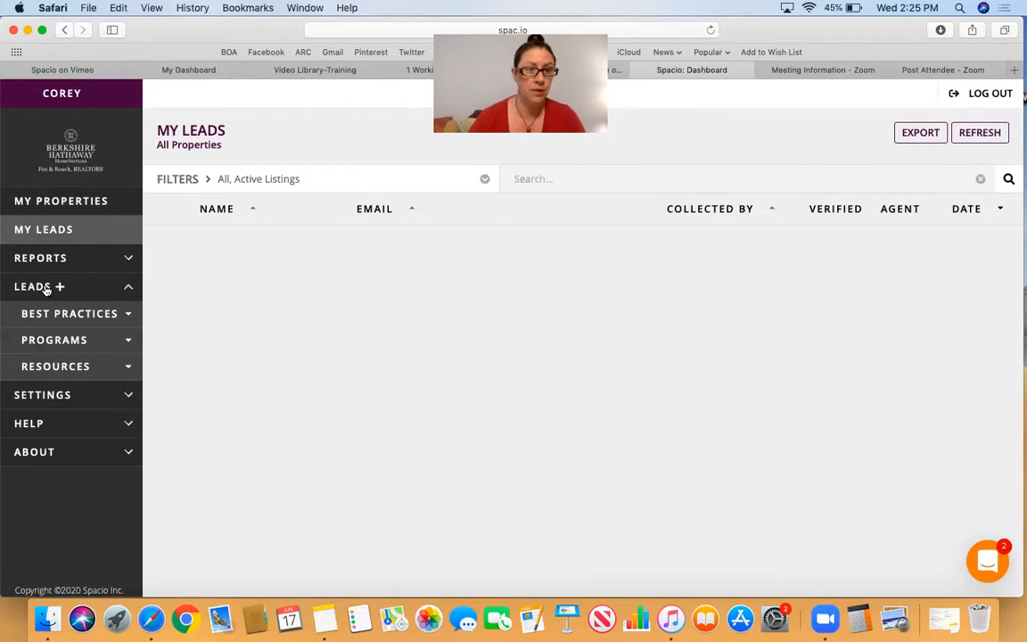
click(64, 398)
scroll(62, 398, down, 1)
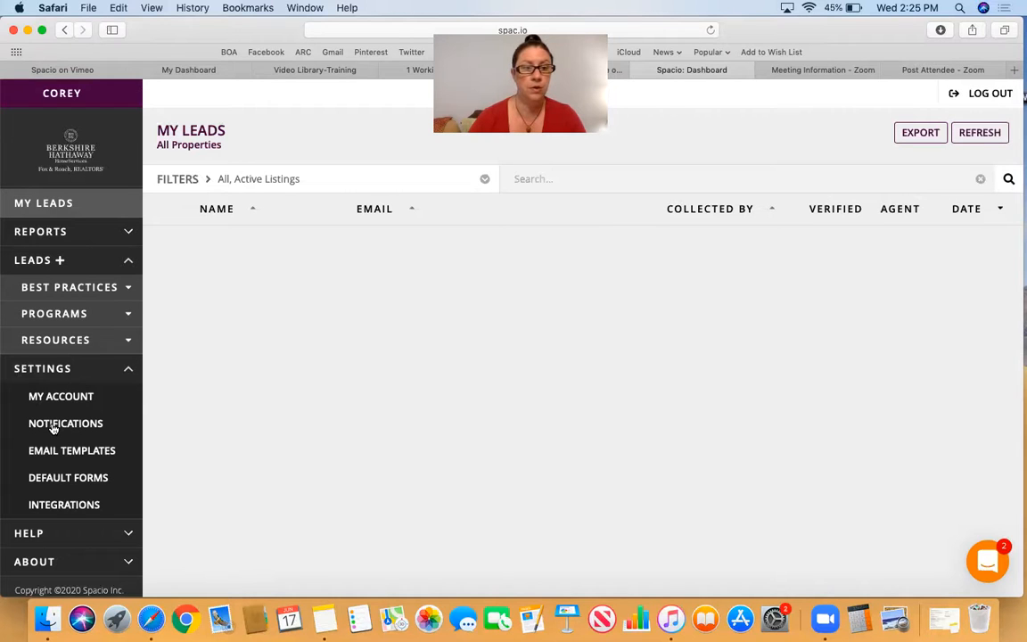
click(53, 426)
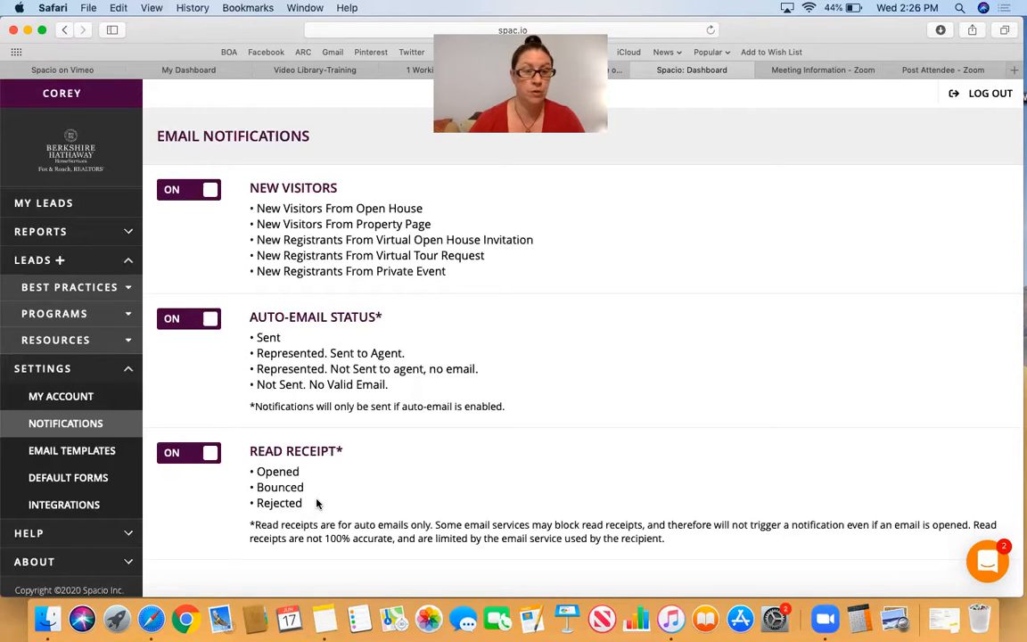
- Open the "Visitor Follow Up - Virtual Open House" email template and read through its message
click(70, 453)
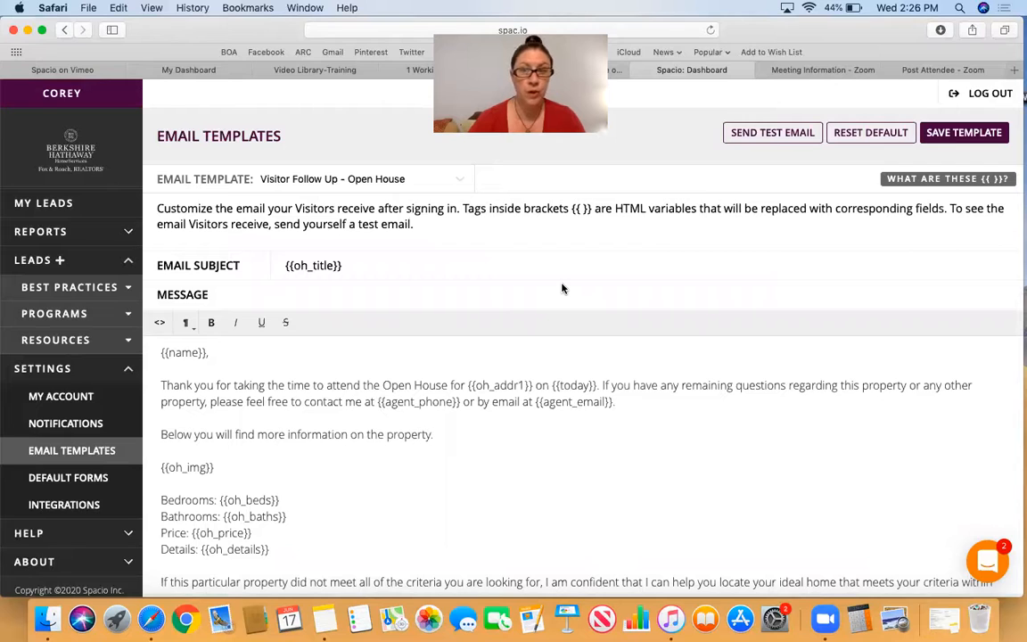
click(456, 181)
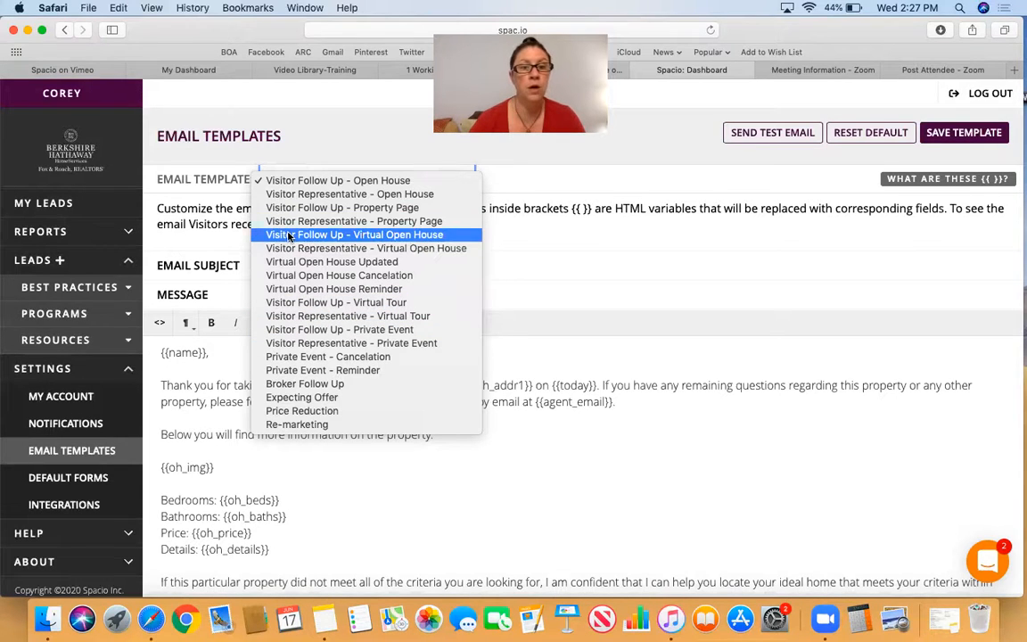
click(353, 238)
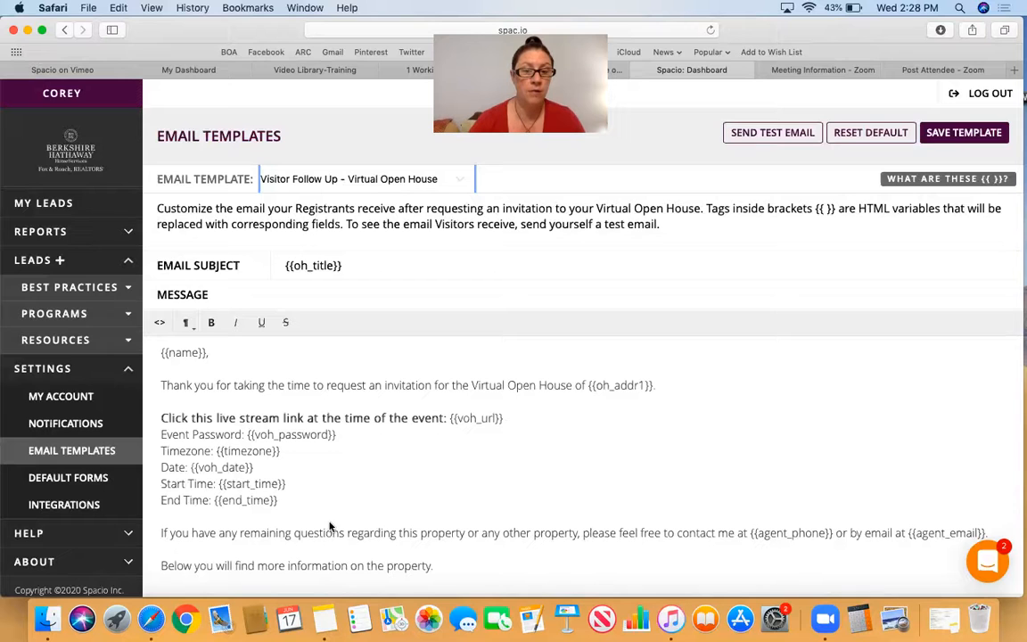
scroll(341, 488, down, 3)
scroll(568, 475, down, 2)
scroll(568, 475, up, 2)
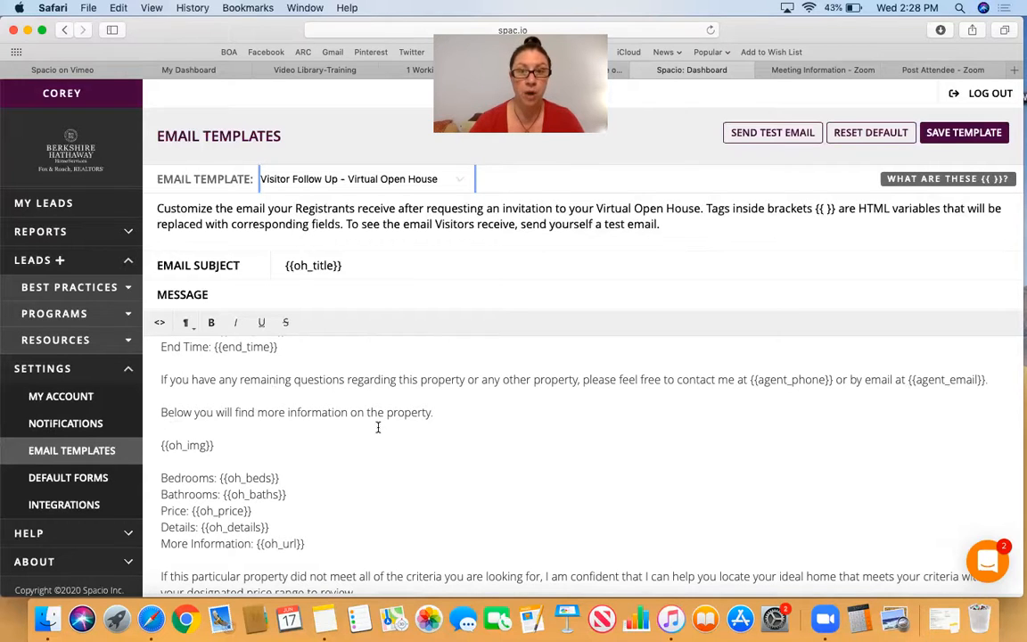
- Read the rest of the Virtual Open House follow-up message, from the property details to the agent signature, and return to its beginning
scroll(379, 427, down, 1)
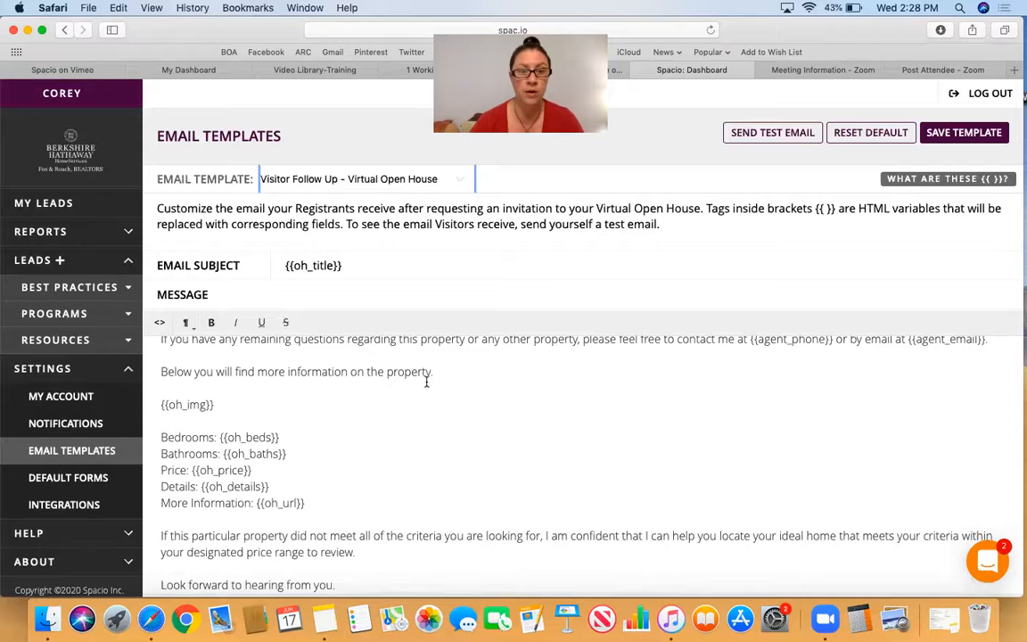
scroll(427, 382, down, 1)
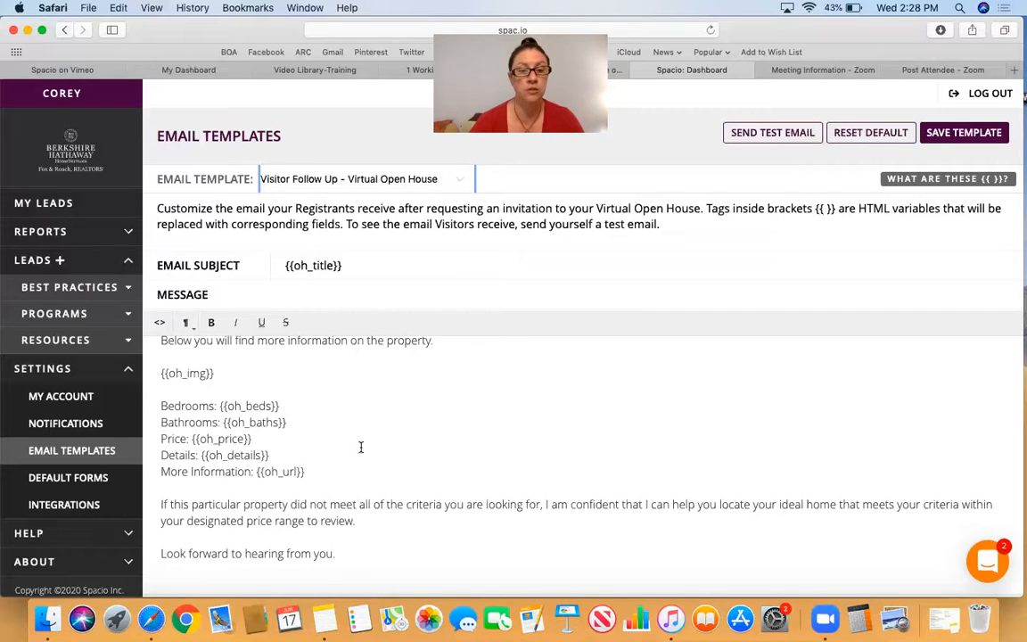
scroll(360, 447, down, 2)
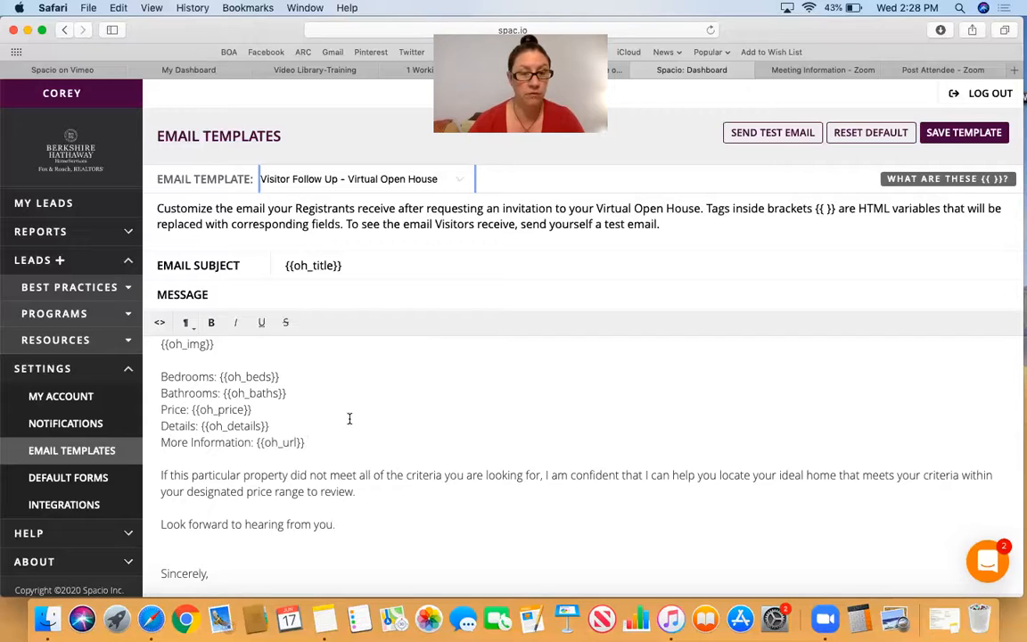
scroll(349, 418, down, 3)
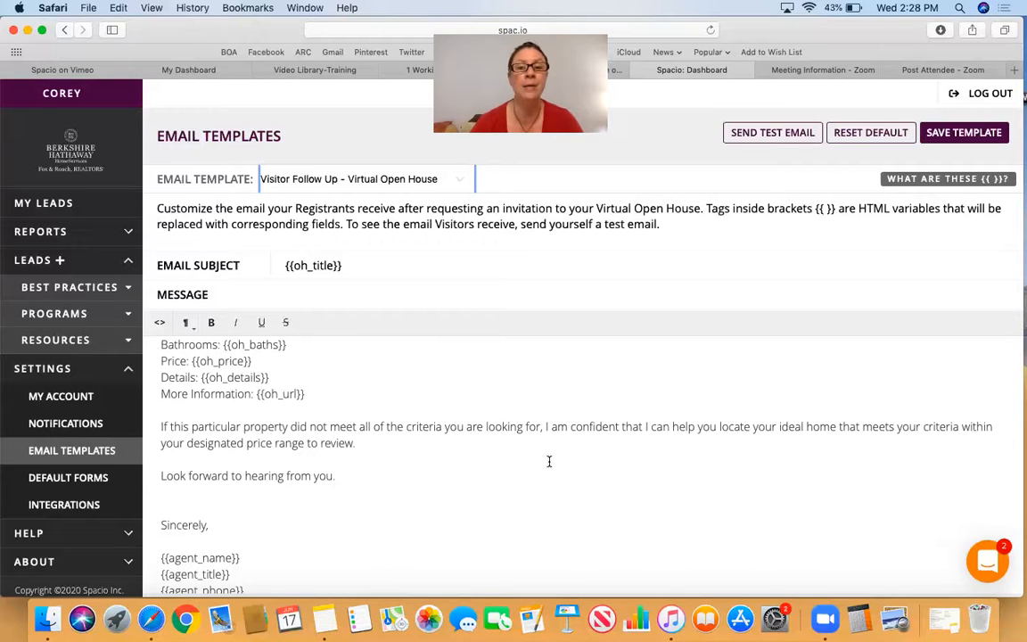
scroll(550, 461, down, 2)
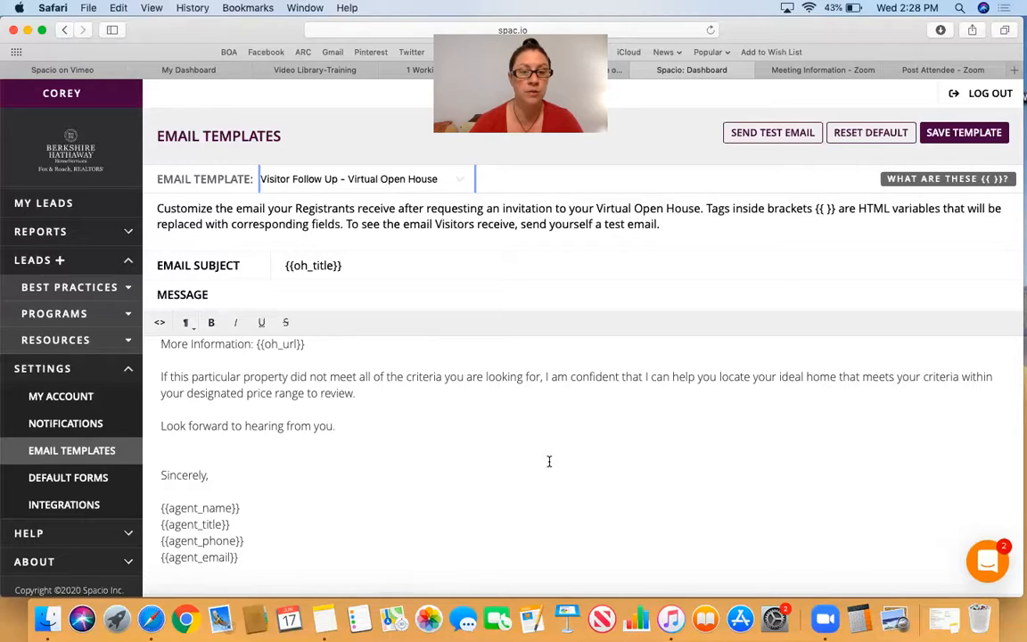
scroll(549, 461, down, 1)
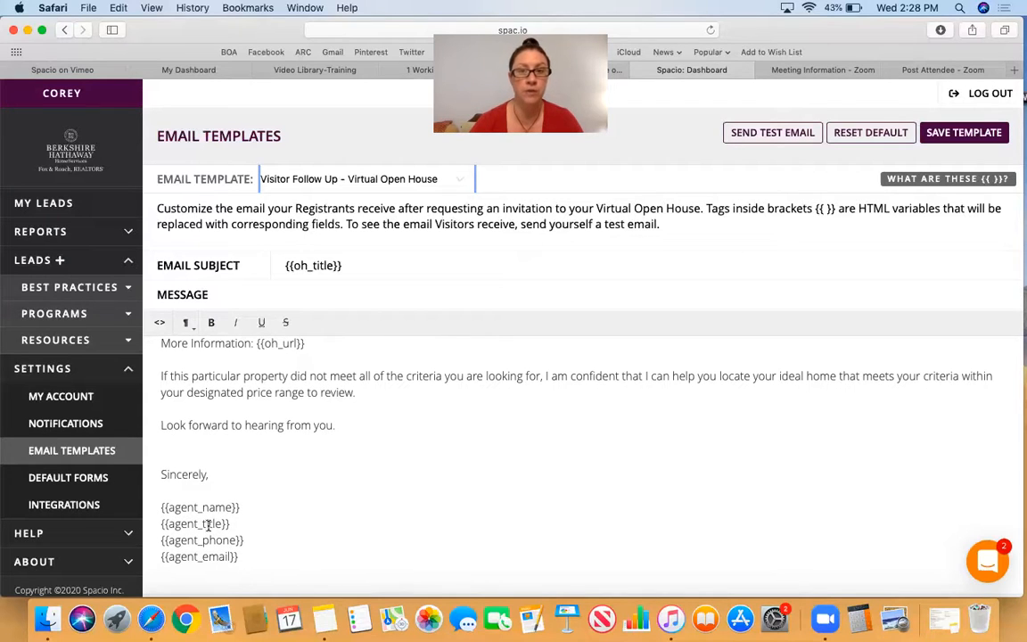
scroll(401, 500, up, 3)
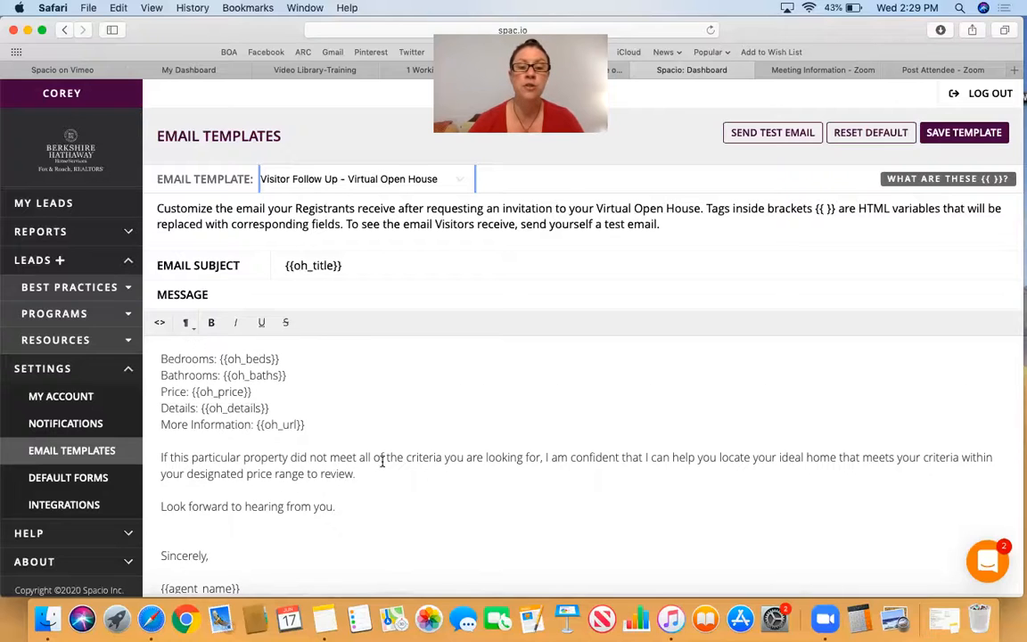
scroll(448, 472, up, 10)
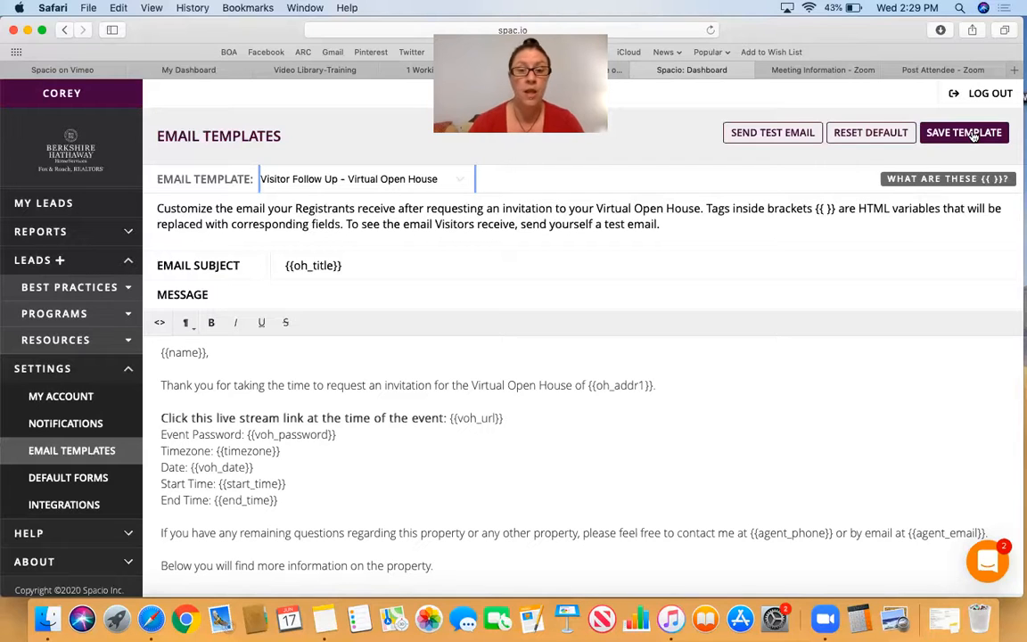
- Review the test email option for the Virtual Open House follow-up template and cancel without sending
click(760, 135)
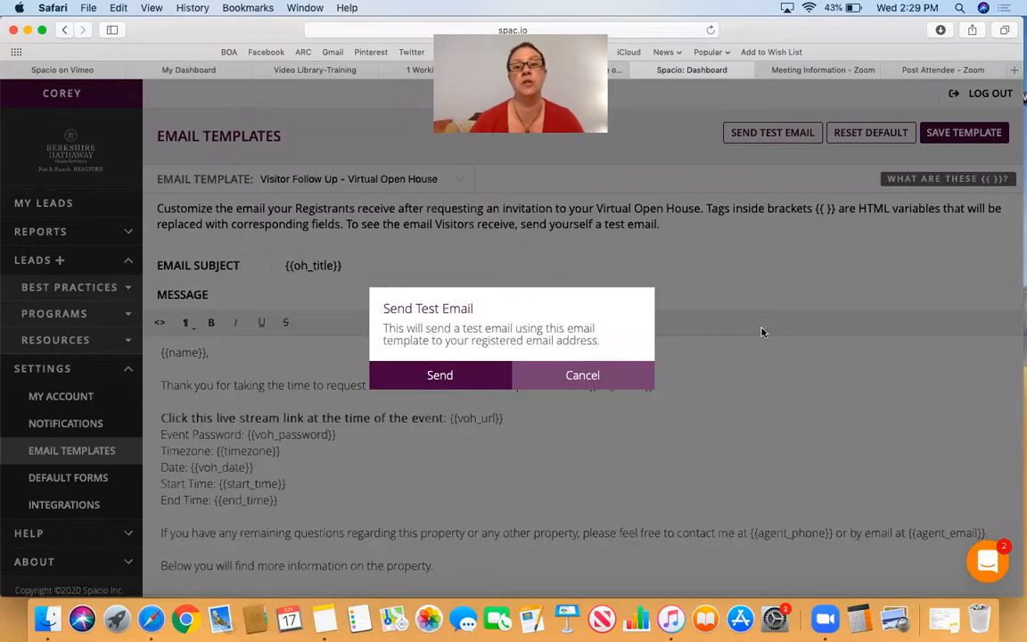
click(582, 374)
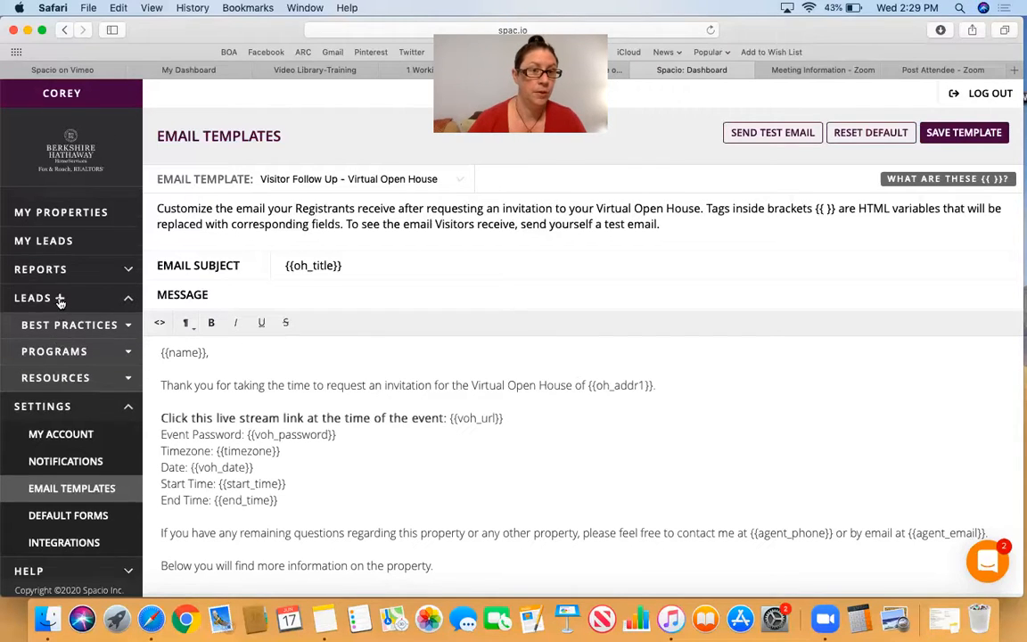
scroll(60, 302, down, 1)
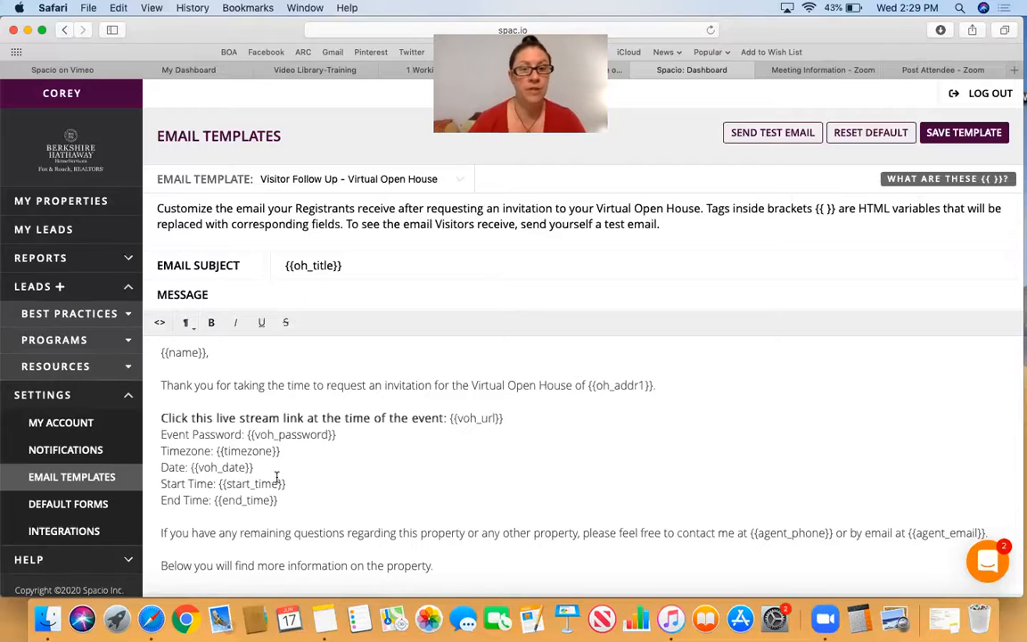